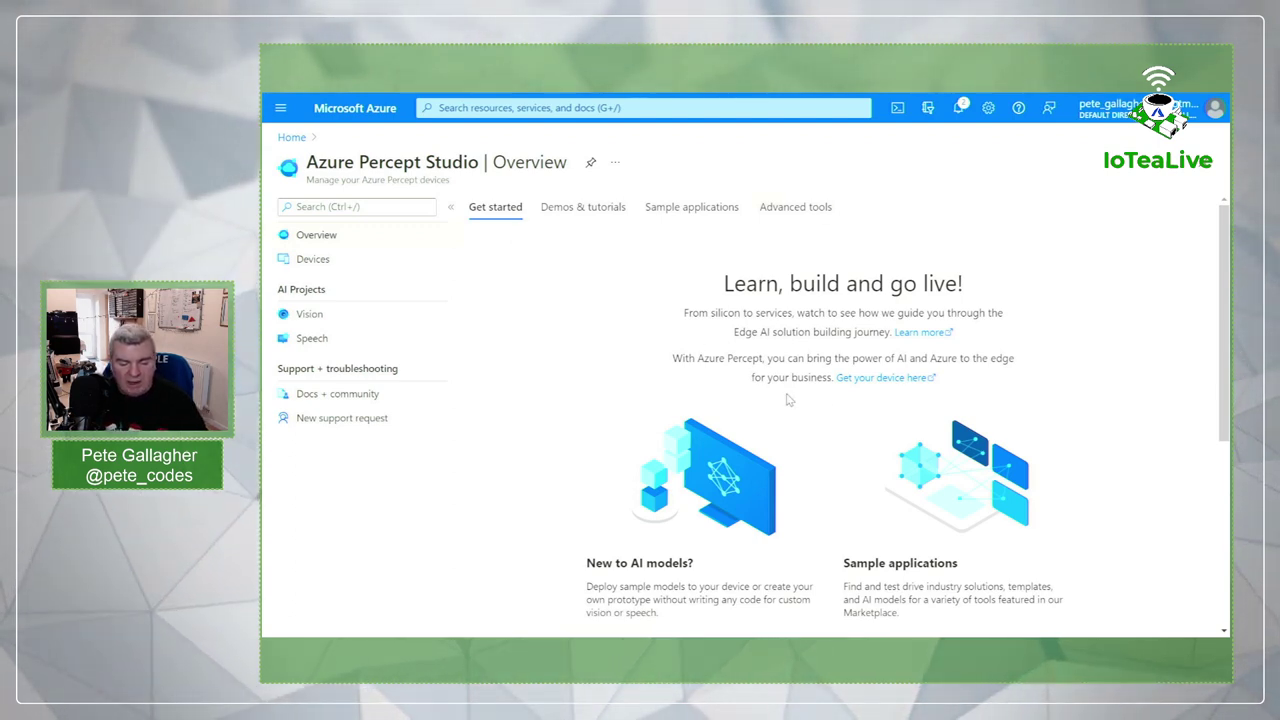
Look through the Get started overview of Azure Percept Studio, including the prototype, sample application and advanced tool sections.
scroll(733, 342, "down", 2)
scroll(733, 342, "down", 1)
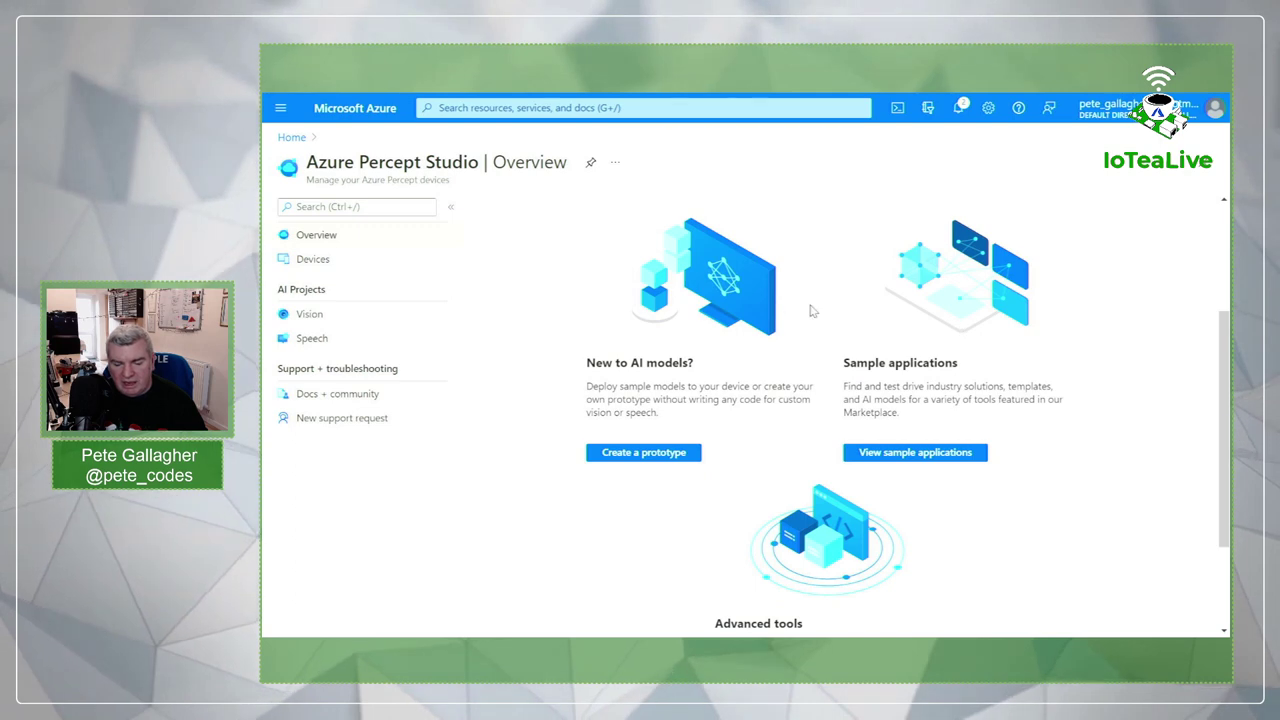
scroll(900, 315, "down", 1)
scroll(820, 331, "down", 1)
scroll(820, 323, "up", 5)
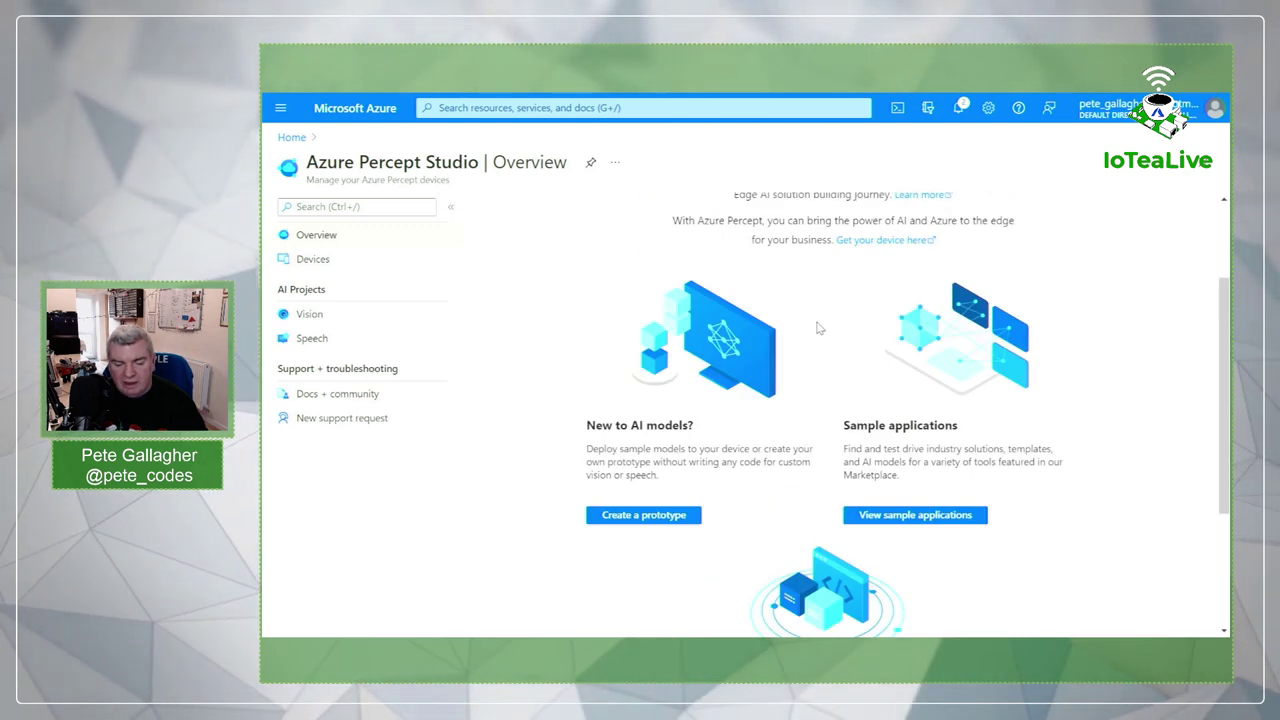
Review the vision and speech demos and tutorials, check the sample applications, and return to the demos and tutorials.
left_click(564, 208)
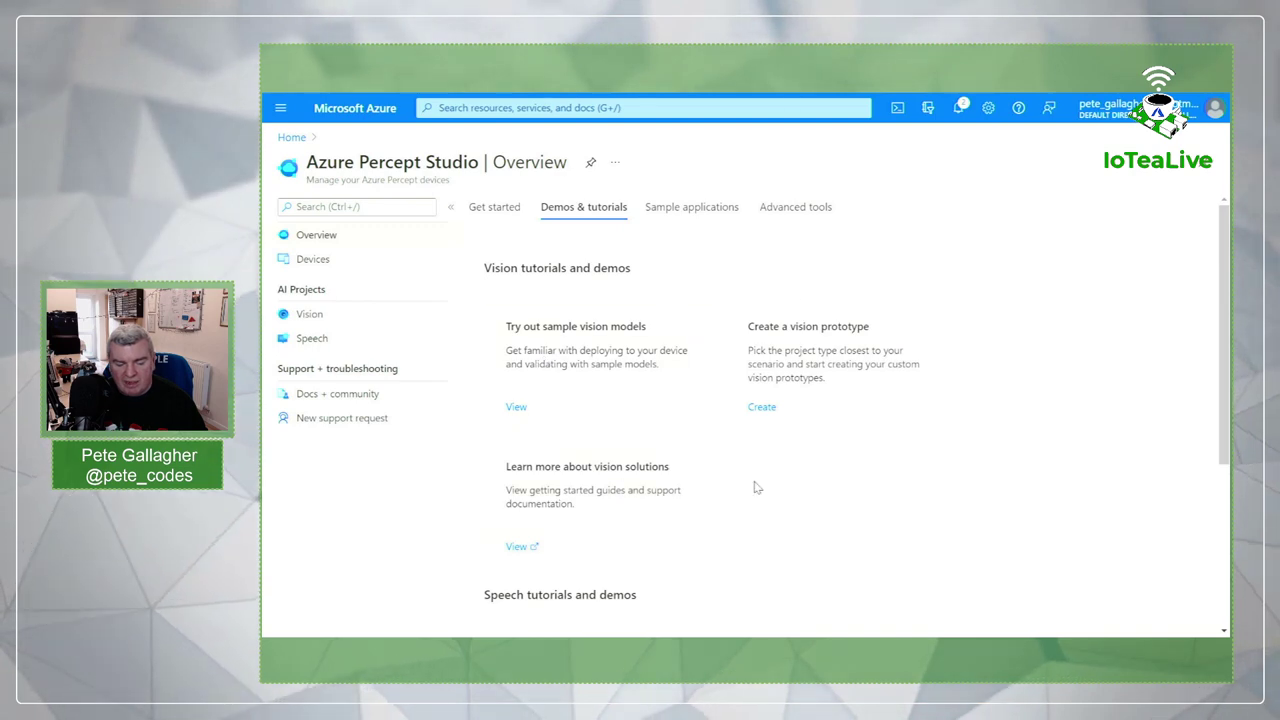
scroll(760, 488, "down", 1)
scroll(660, 466, "down", 1)
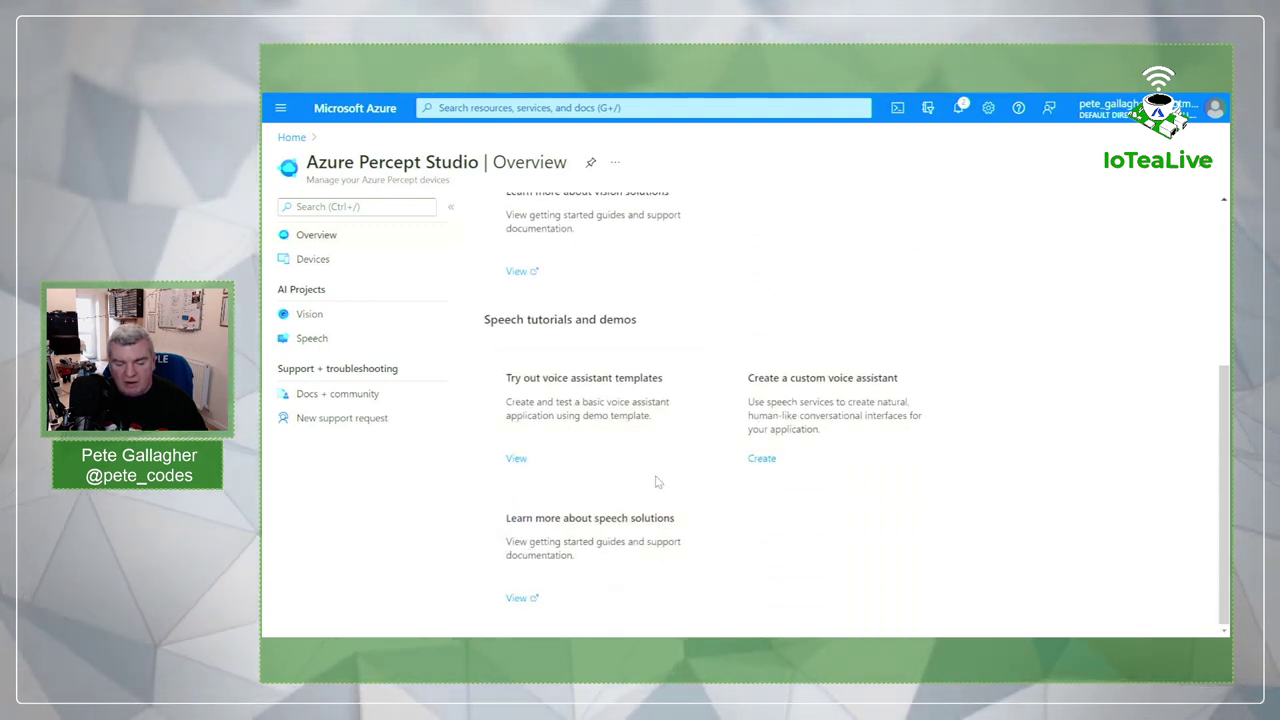
scroll(657, 482, "up", 3)
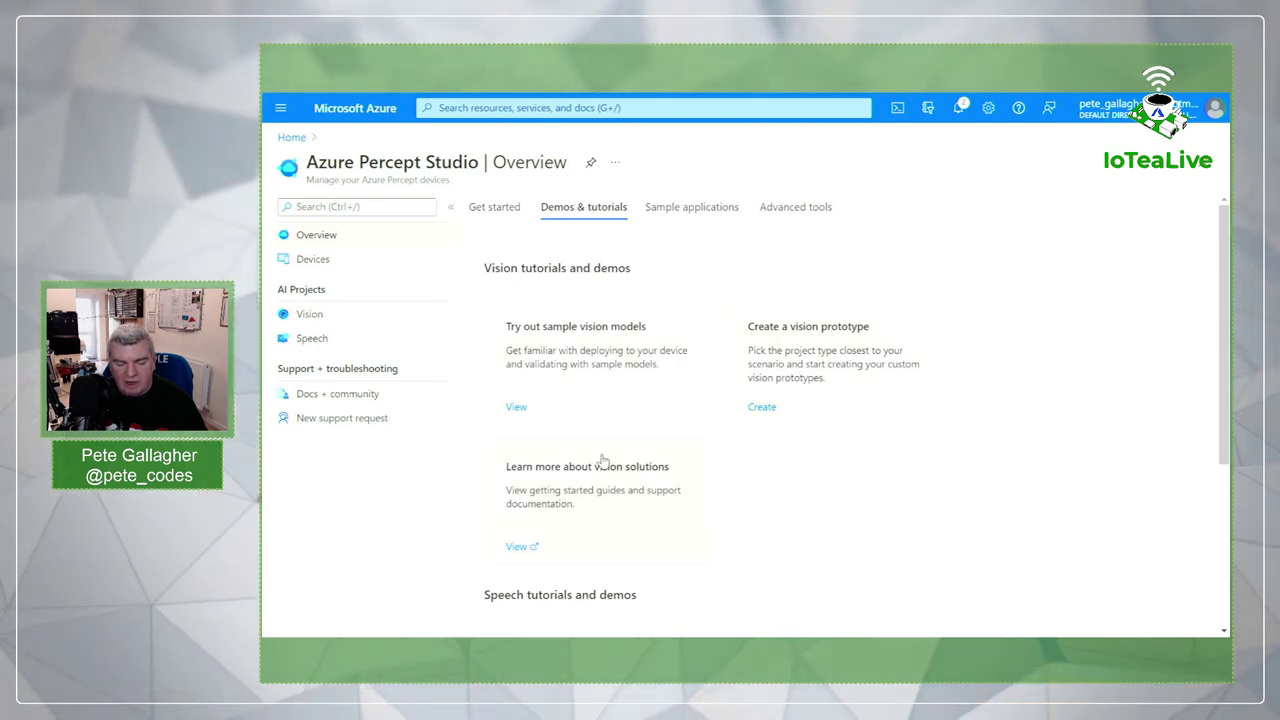
left_click(681, 206)
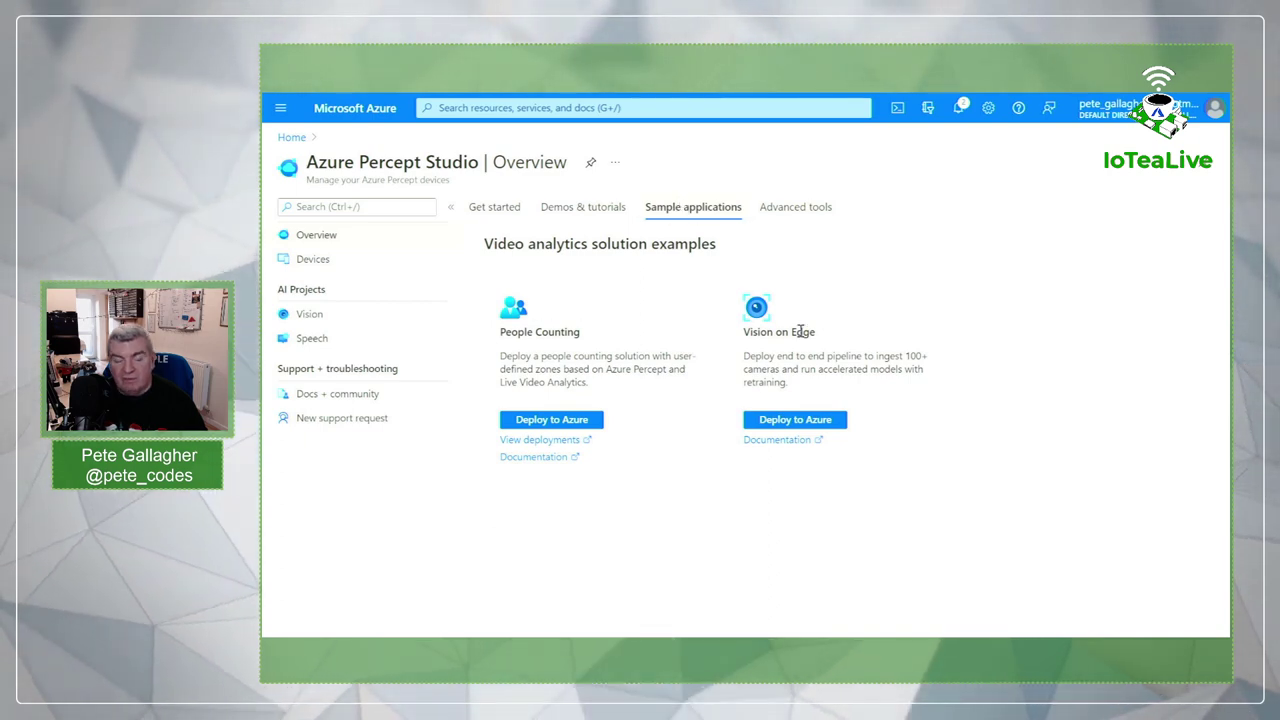
left_click(572, 210)
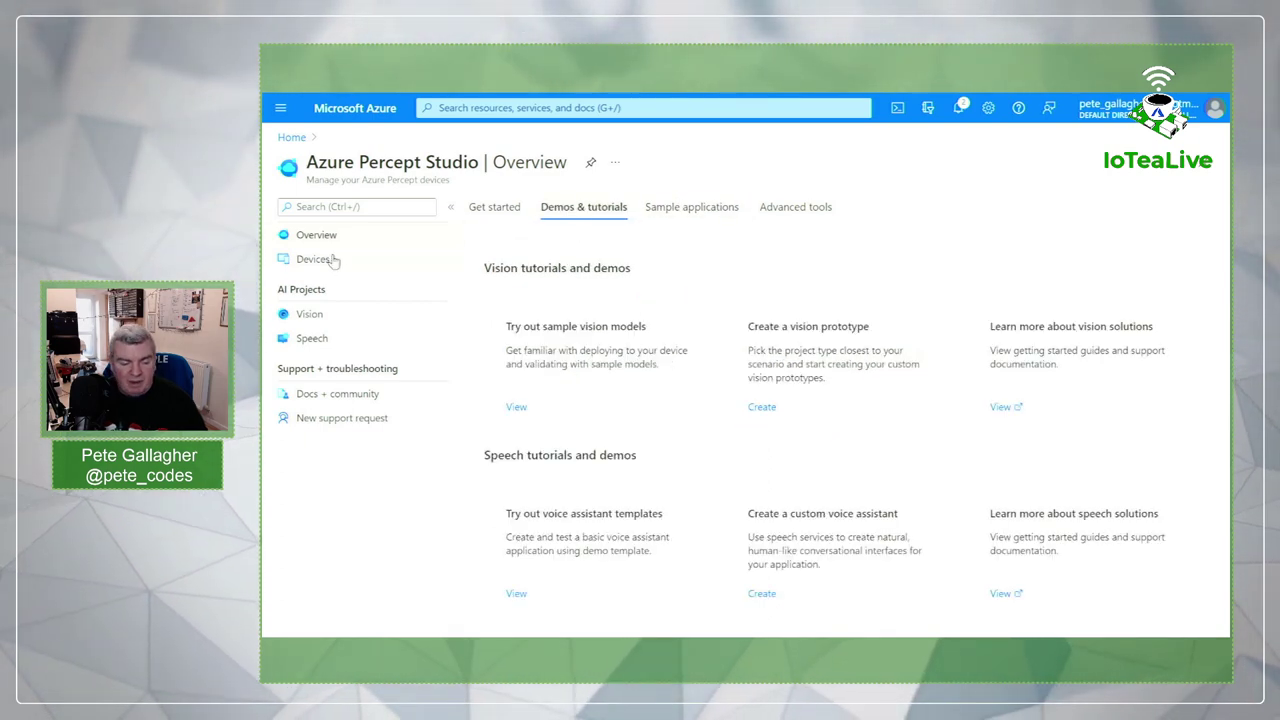
View the Azure Percept devices list, followed by the Vision AI projects list.
left_click(315, 259)
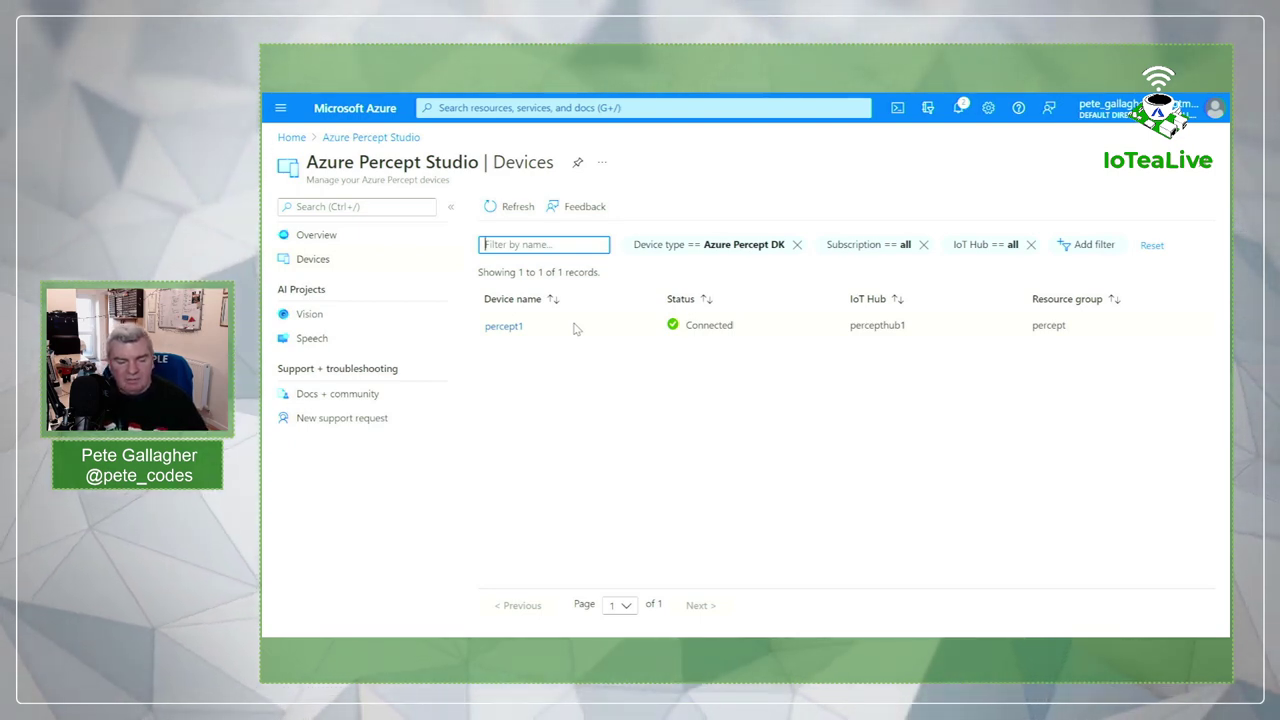
left_click(365, 326)
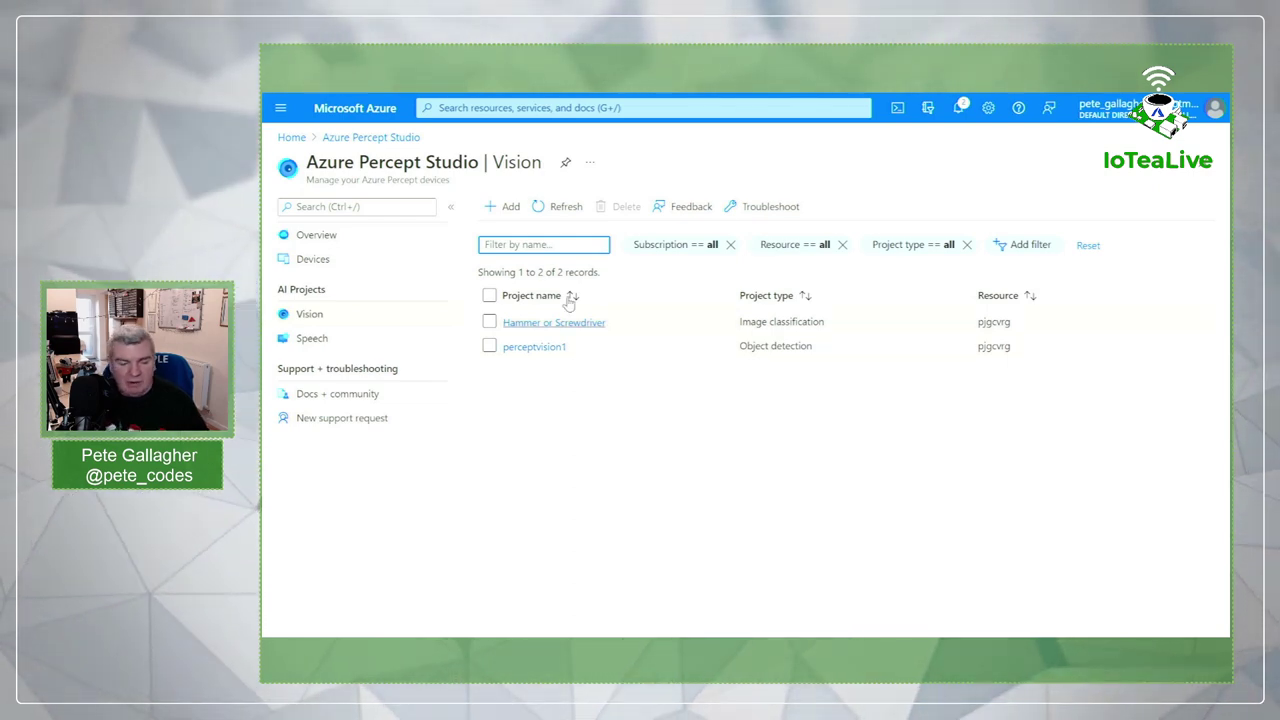
Switch to the Webstream Video page and watch the device camera's live feed.
mouse_move(506, 103)
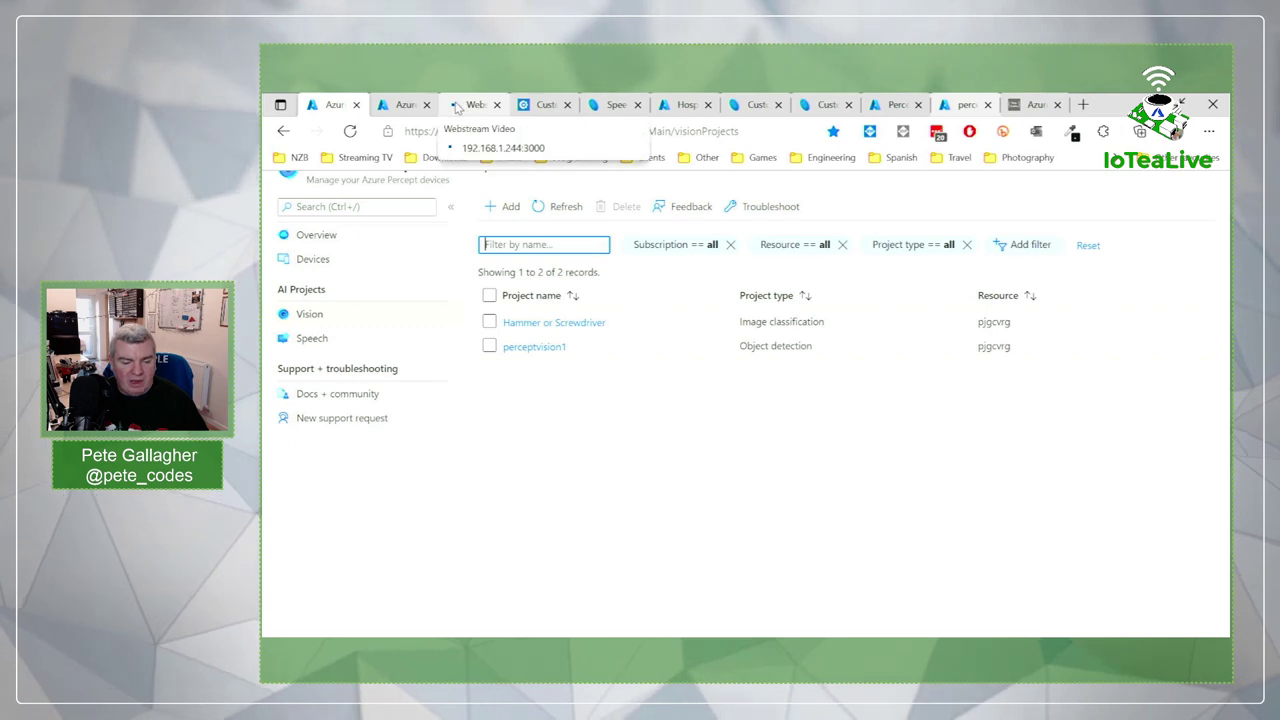
left_click(465, 104)
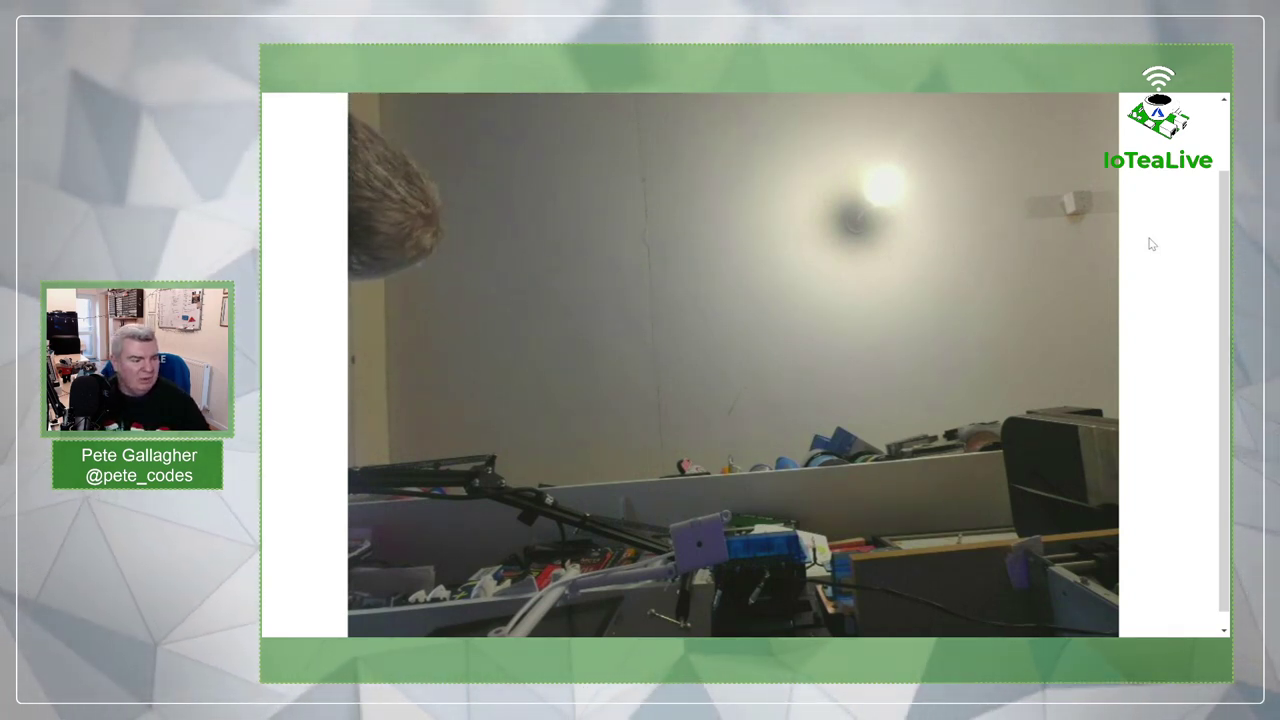
mouse_move(1180, 103)
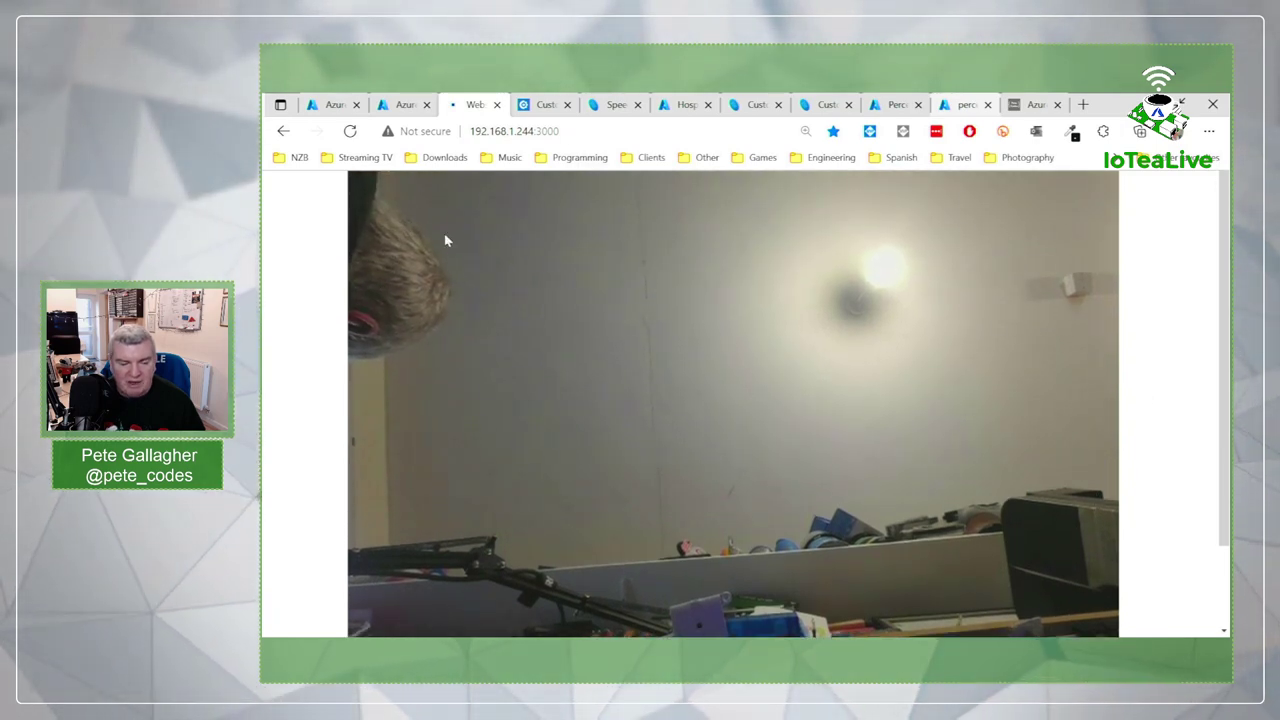
Show the perceptvision1 Custom Vision project full screen and inspect the tagged region of the first screwdriver training image.
left_click(540, 110)
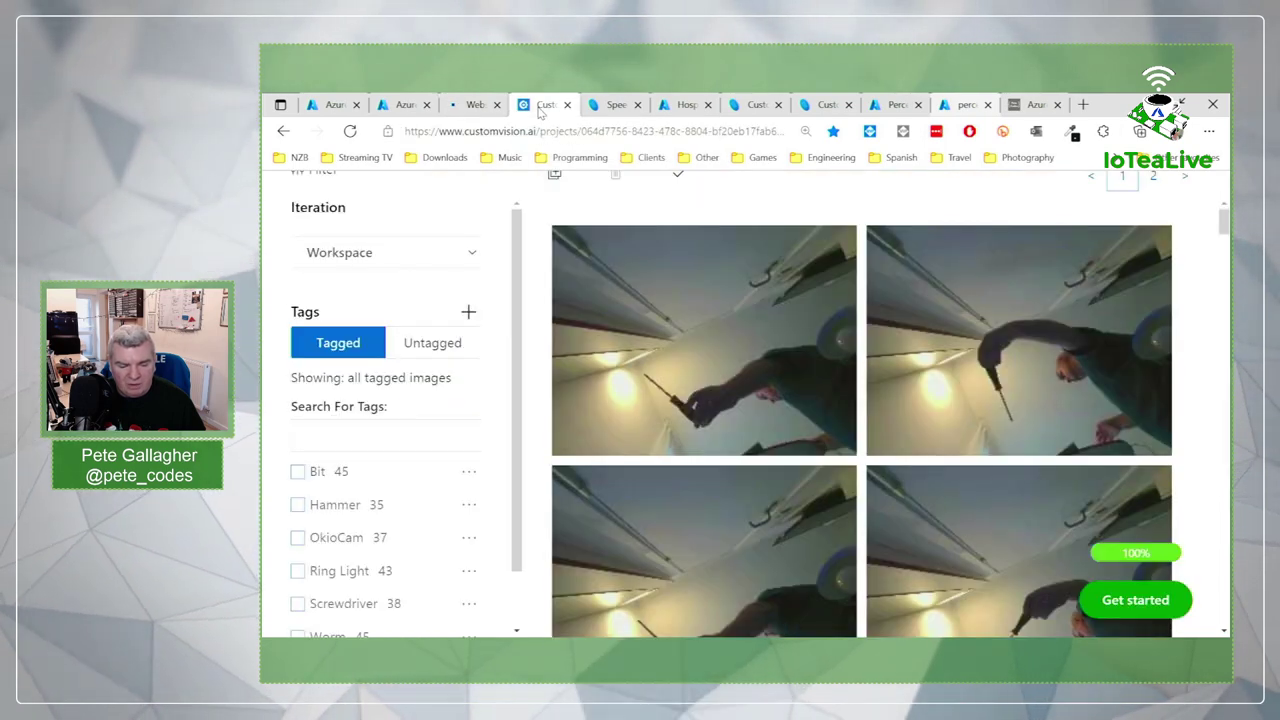
key("F11")
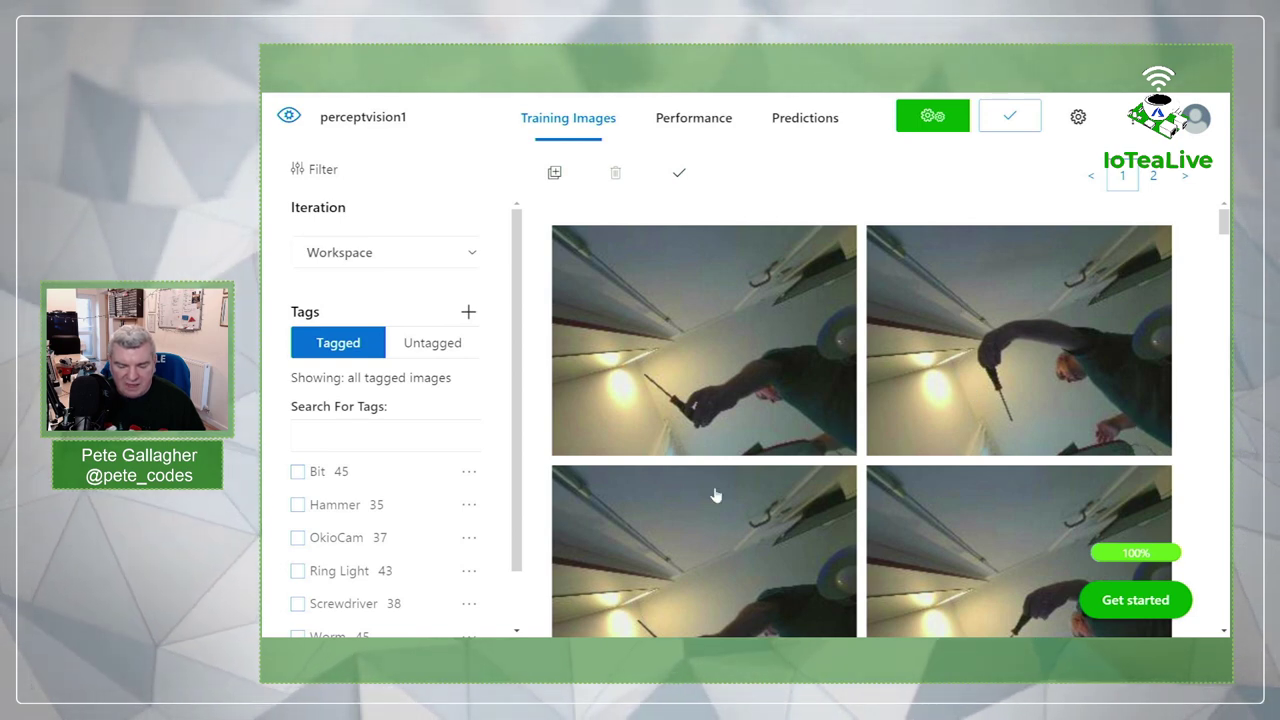
mouse_move(1224, 226)
left_mouse_down()
mouse_move(1222, 282)
mouse_move(1224, 218)
left_mouse_up()
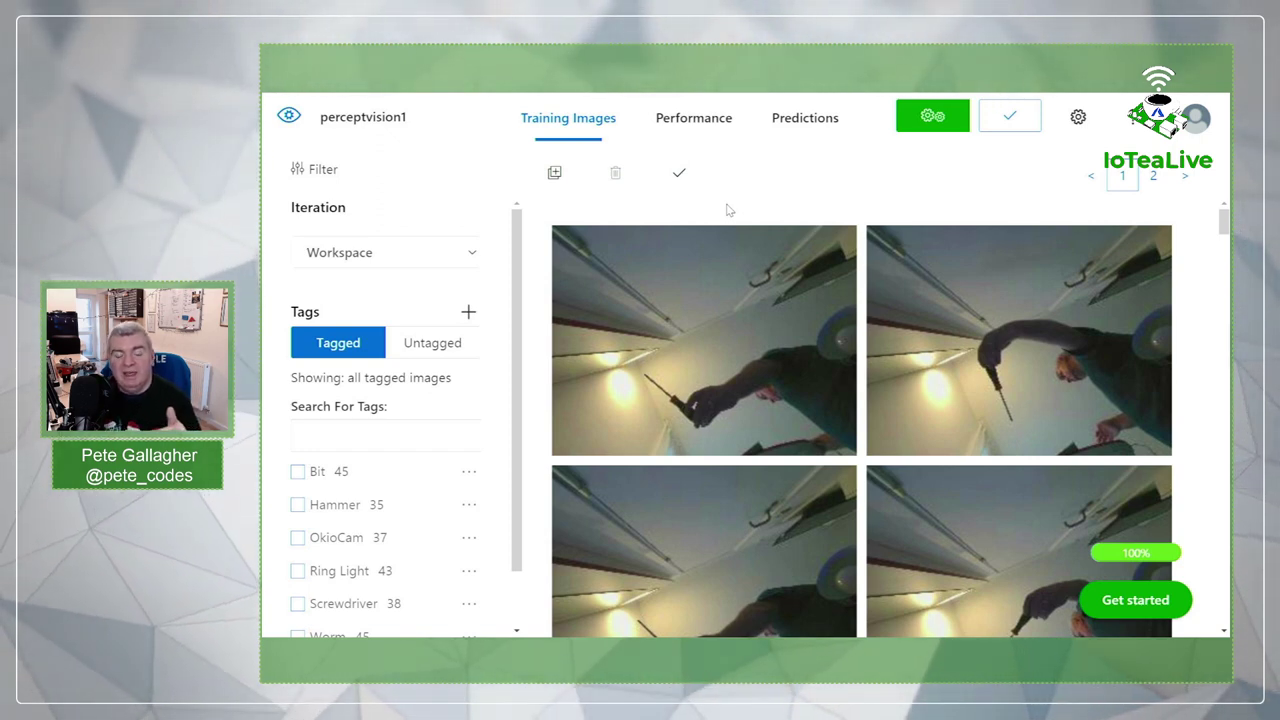
left_click(757, 299)
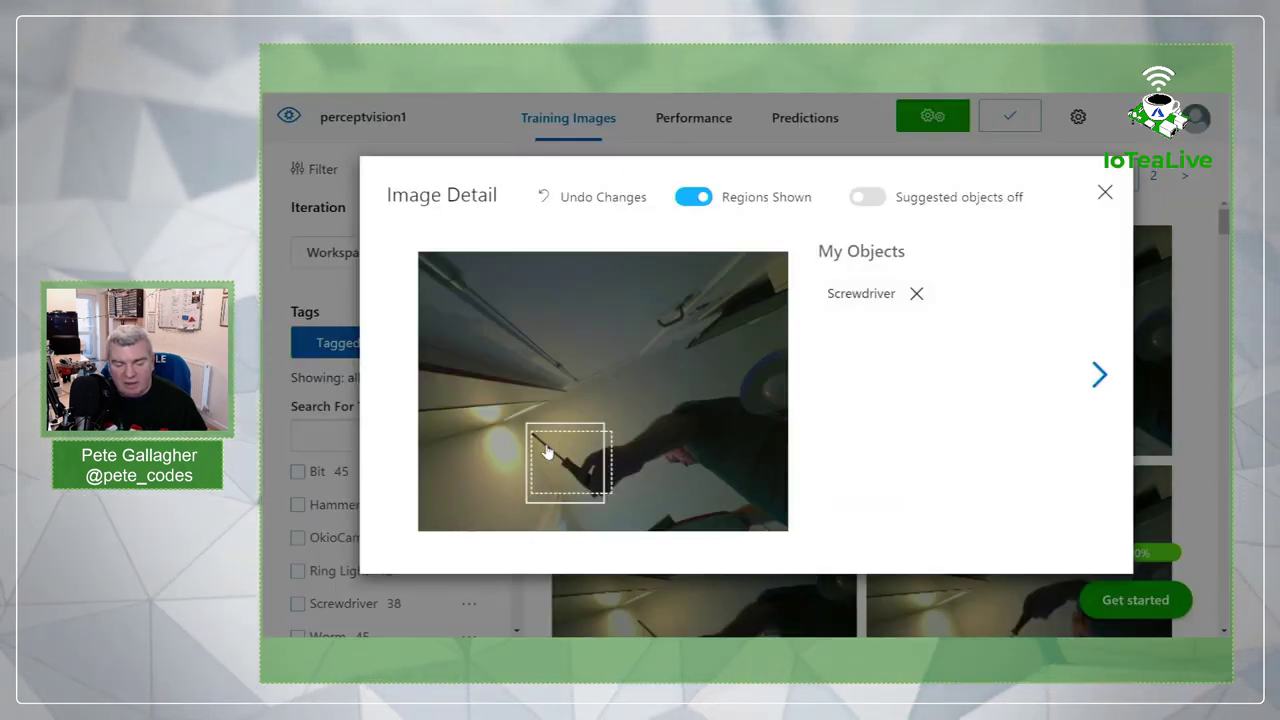
left_click(1105, 192)
Browse the training images and inspect the tagged regions of several hammer images from different parts of the set.
scroll(930, 380, "down", 5)
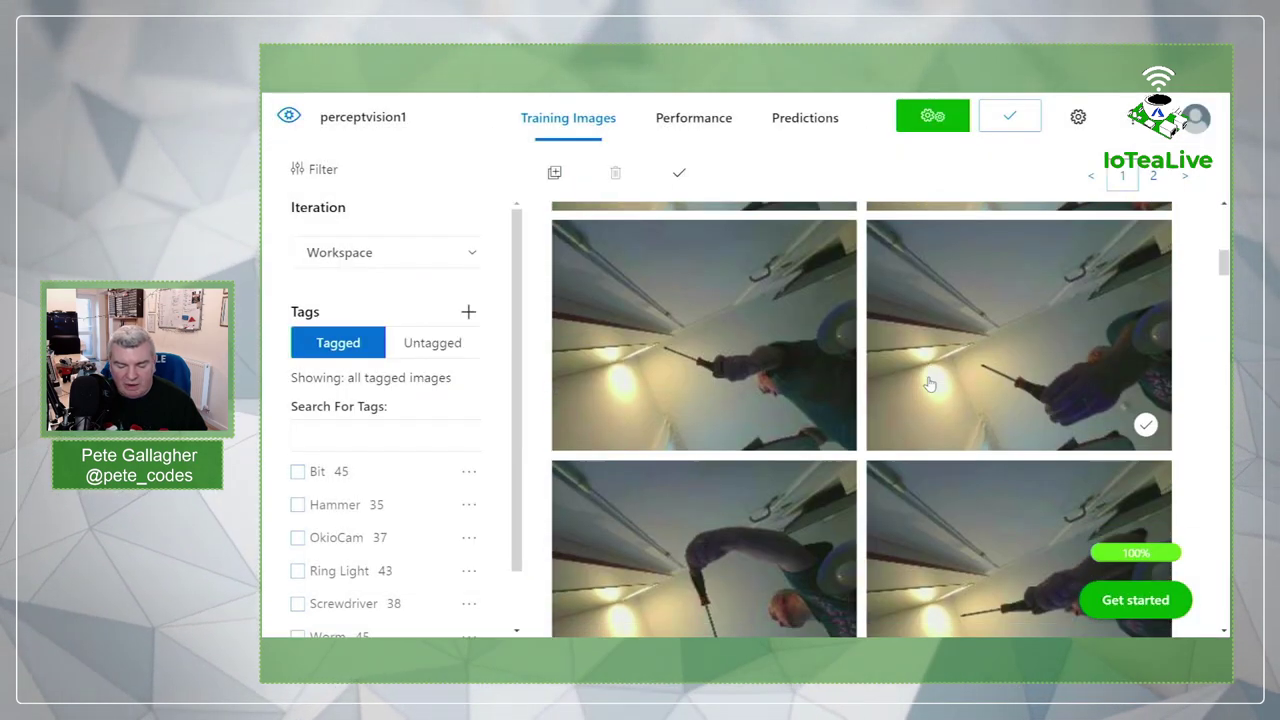
left_click(690, 400)
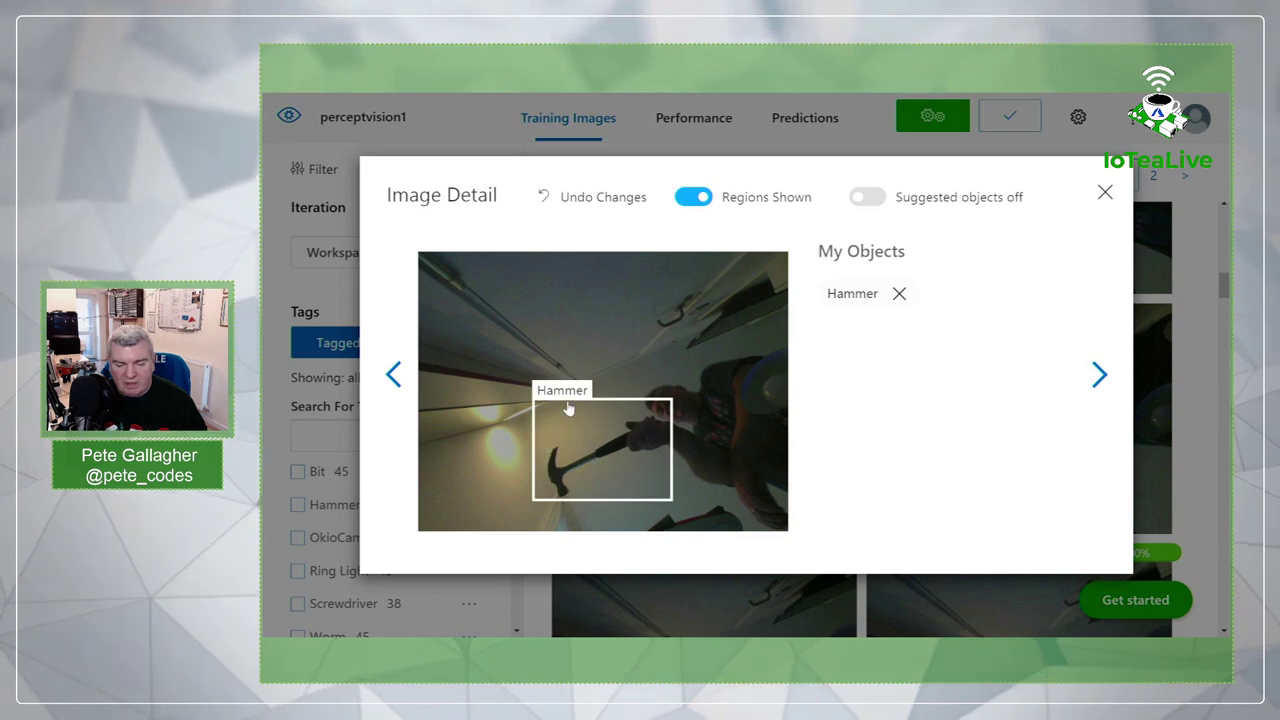
left_click(1104, 193)
left_click_drag(1223, 285, 1210, 624)
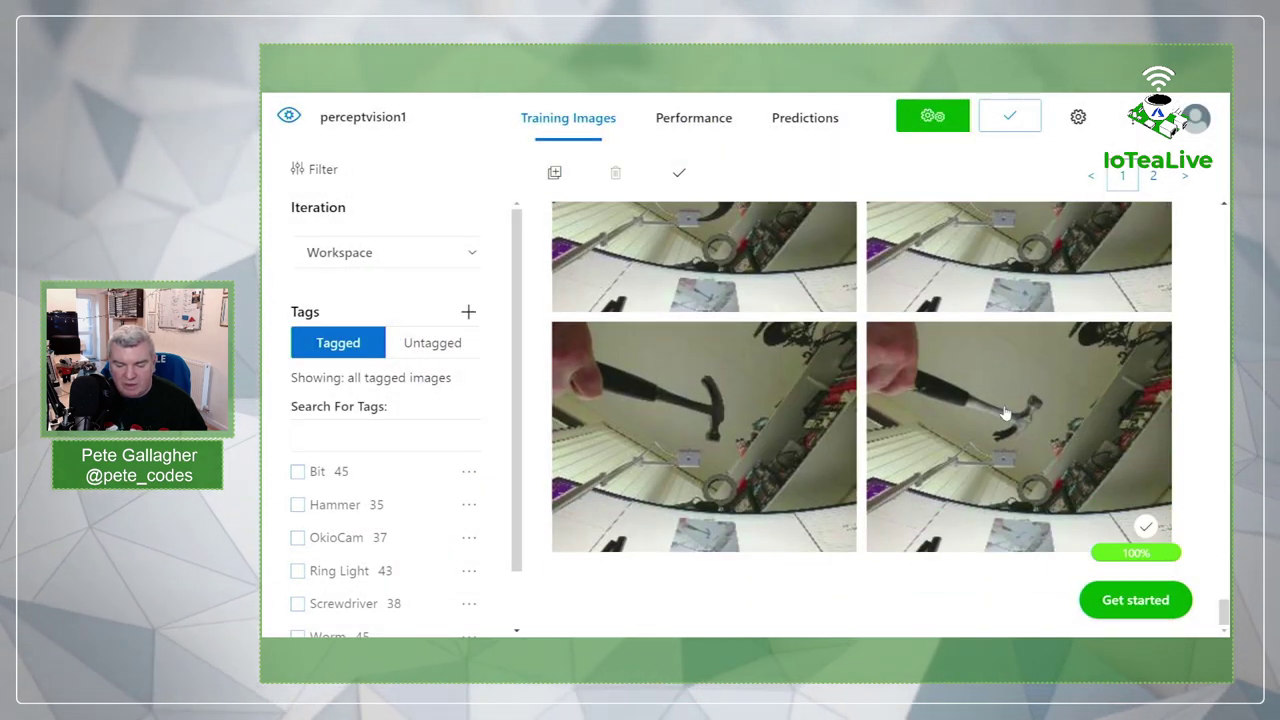
left_click(1034, 380)
left_click(1104, 193)
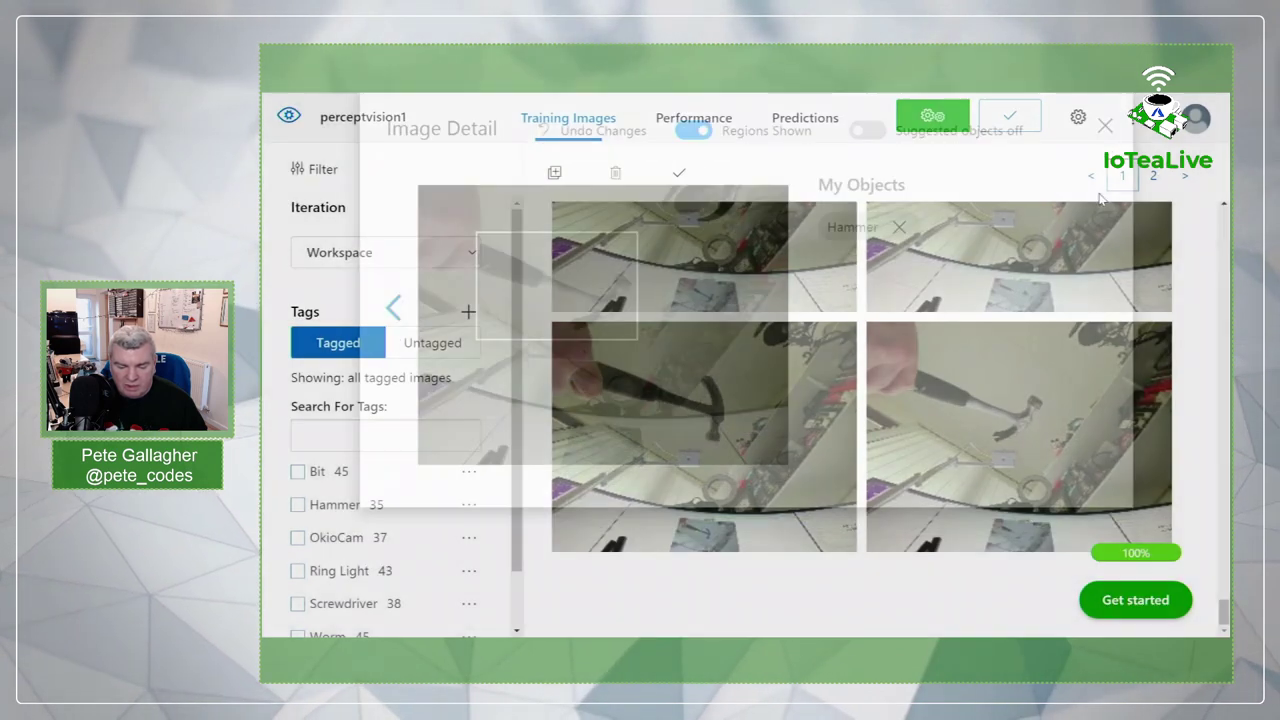
scroll(845, 474, "up", 5)
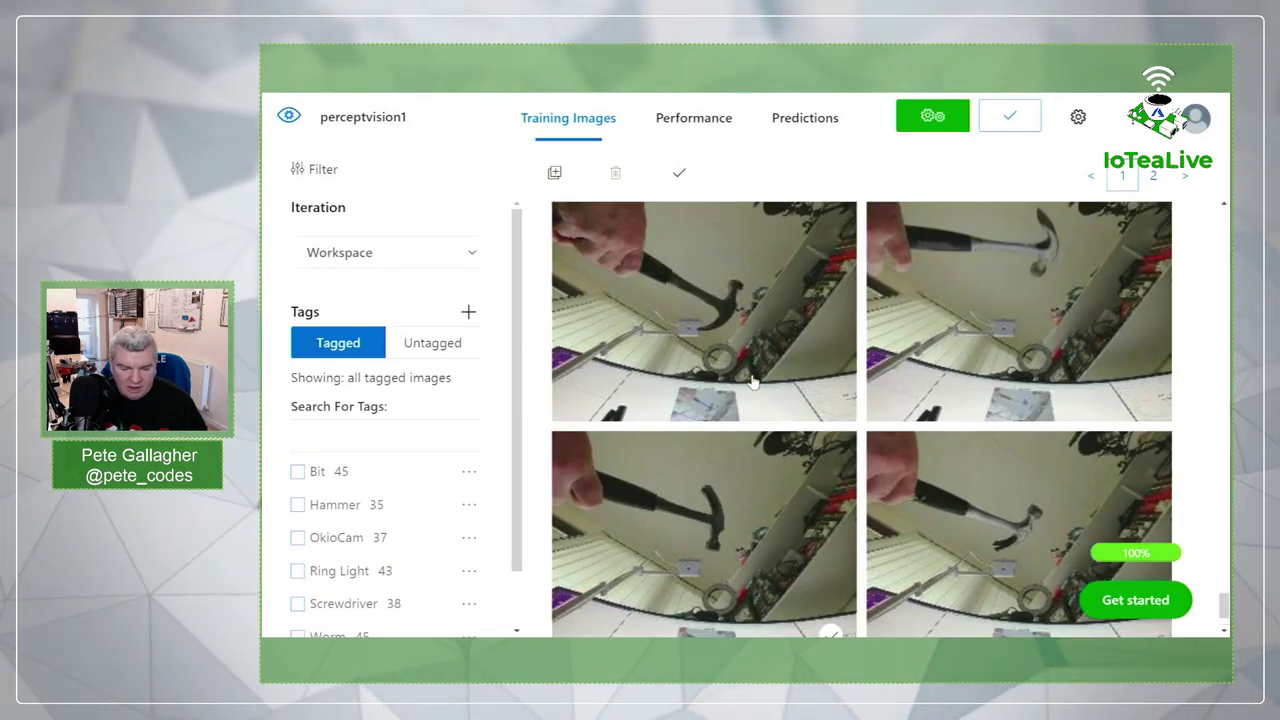
left_click(740, 340)
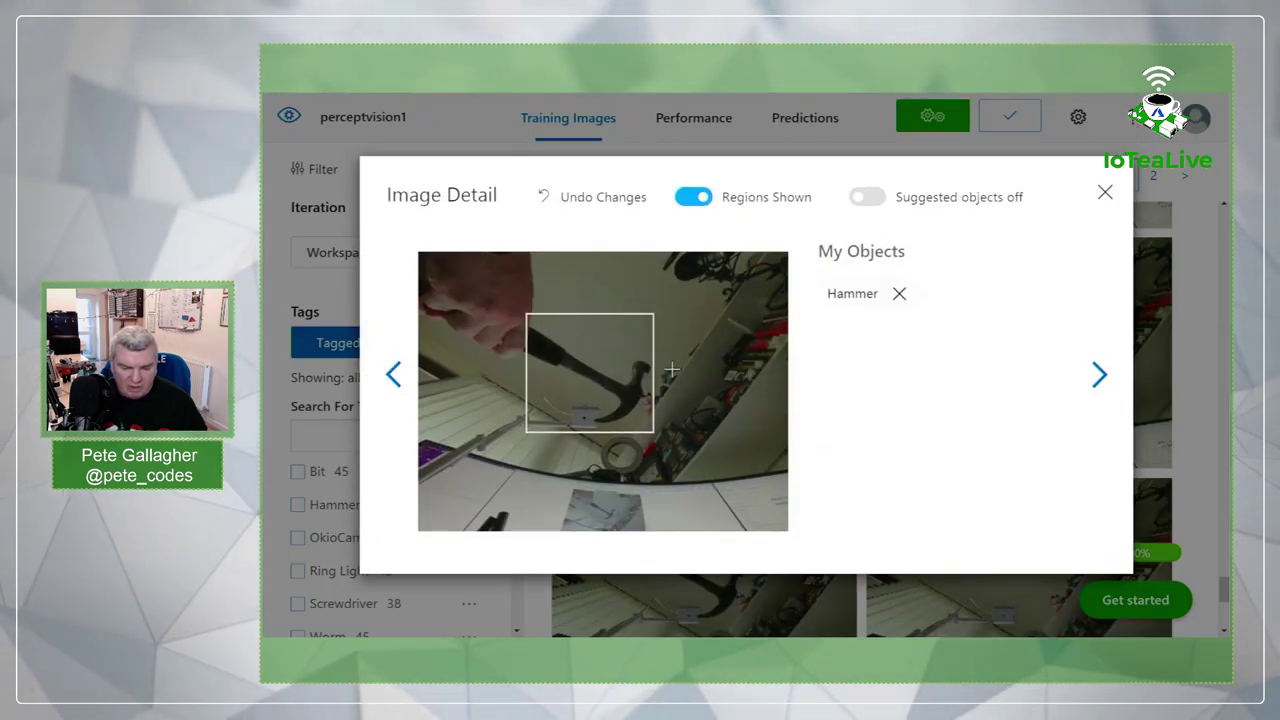
left_click(1108, 192)
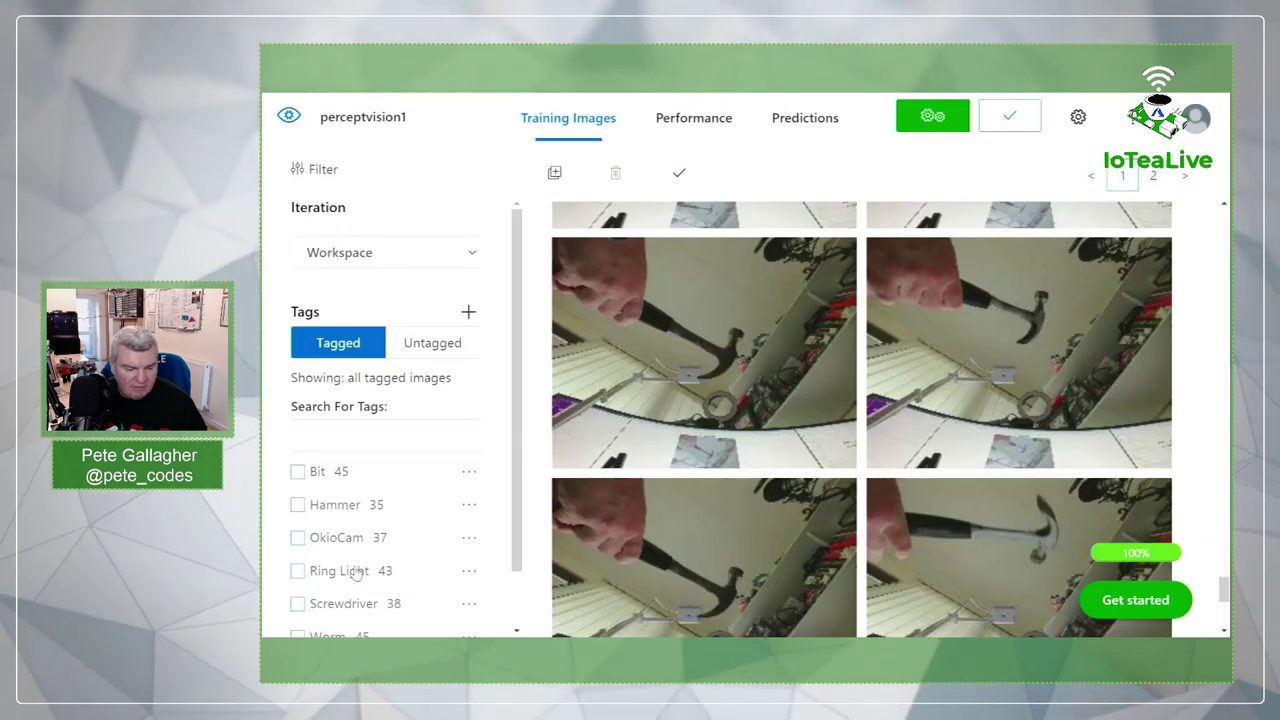
Filter the training images by the Worm tag and inspect the tagged objects in the first image.
scroll(362, 548, "down", 1)
left_click(297, 572)
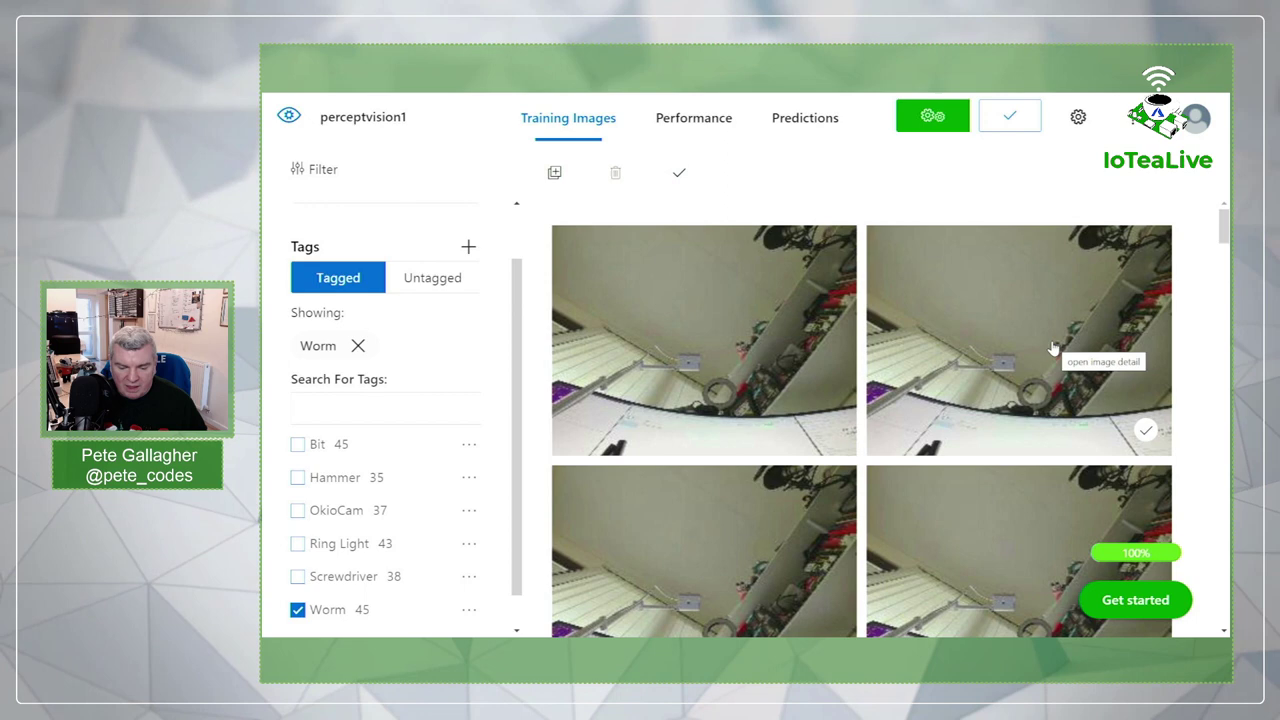
left_click(720, 366)
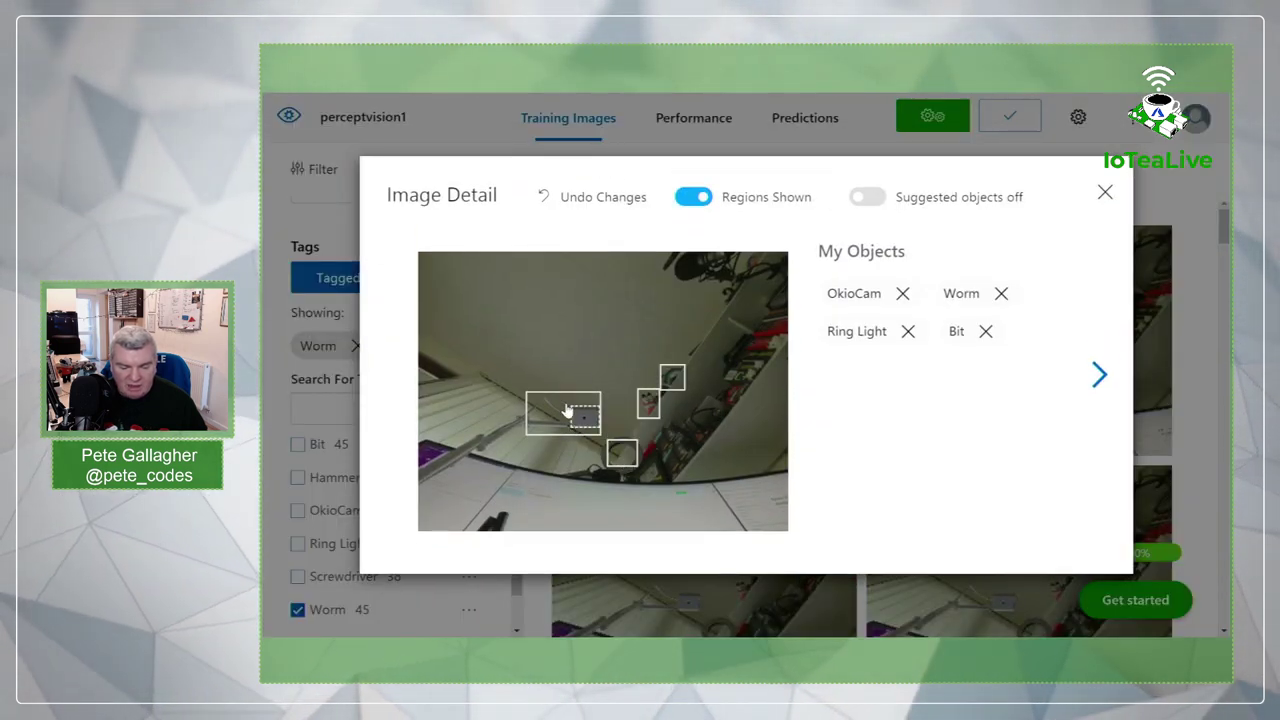
left_click(1105, 194)
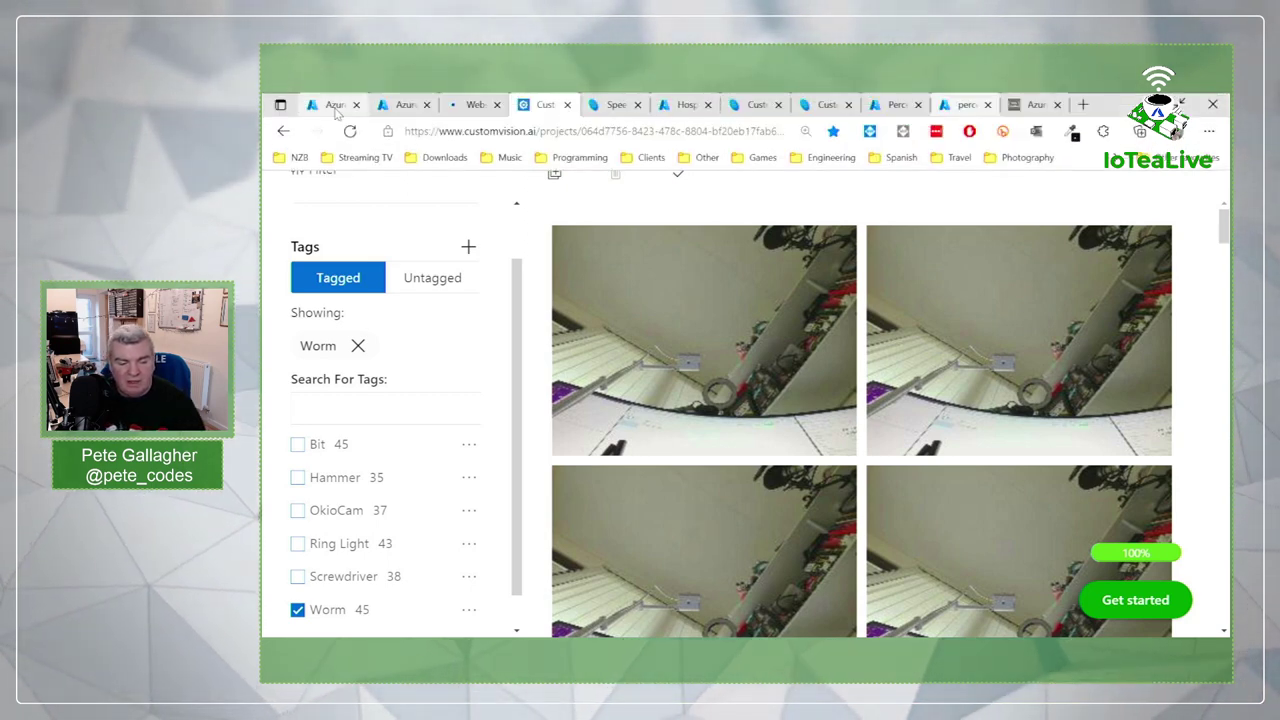
Return to Azure Percept Studio and view the keywords list of the Speech AI projects.
left_click(336, 110)
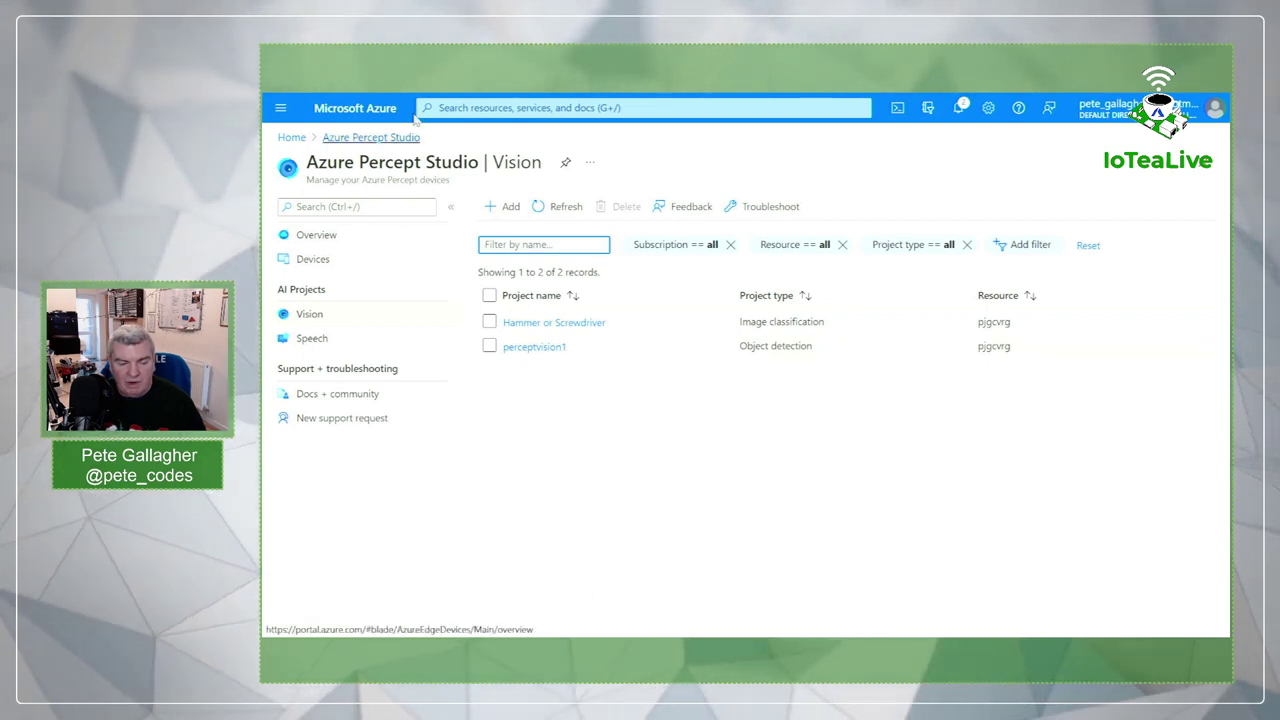
left_click(386, 110)
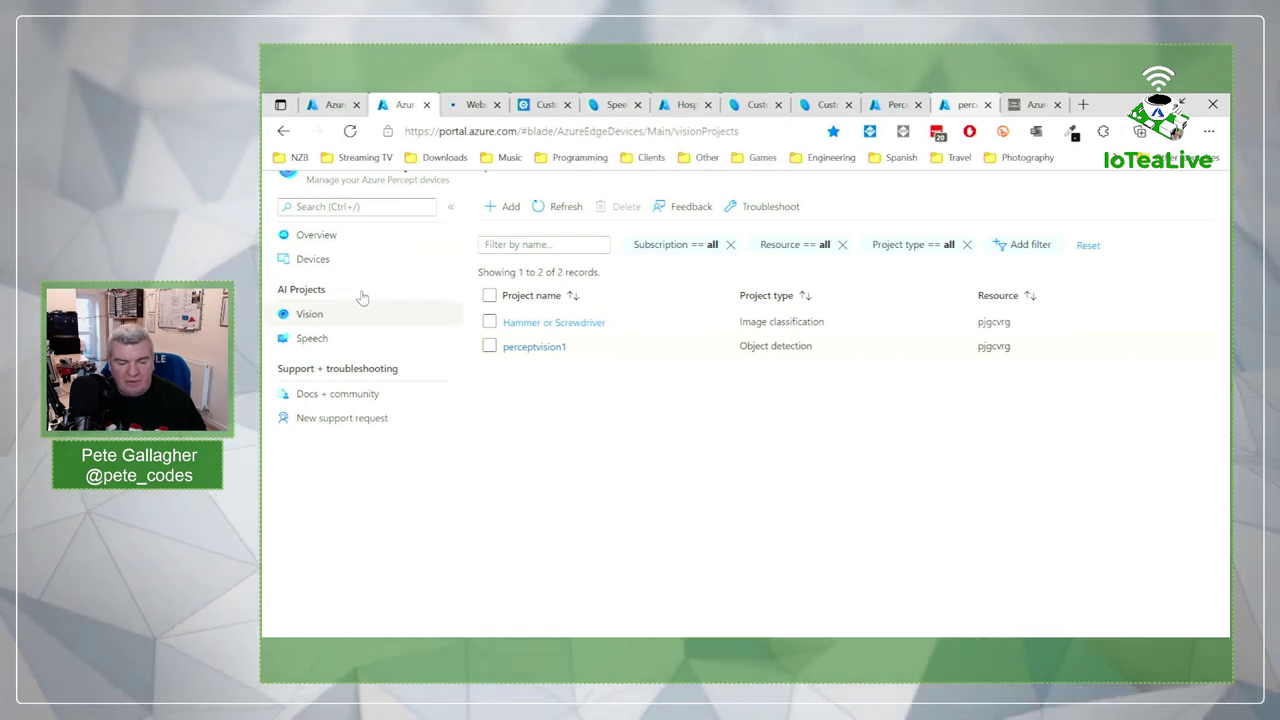
left_click(312, 339)
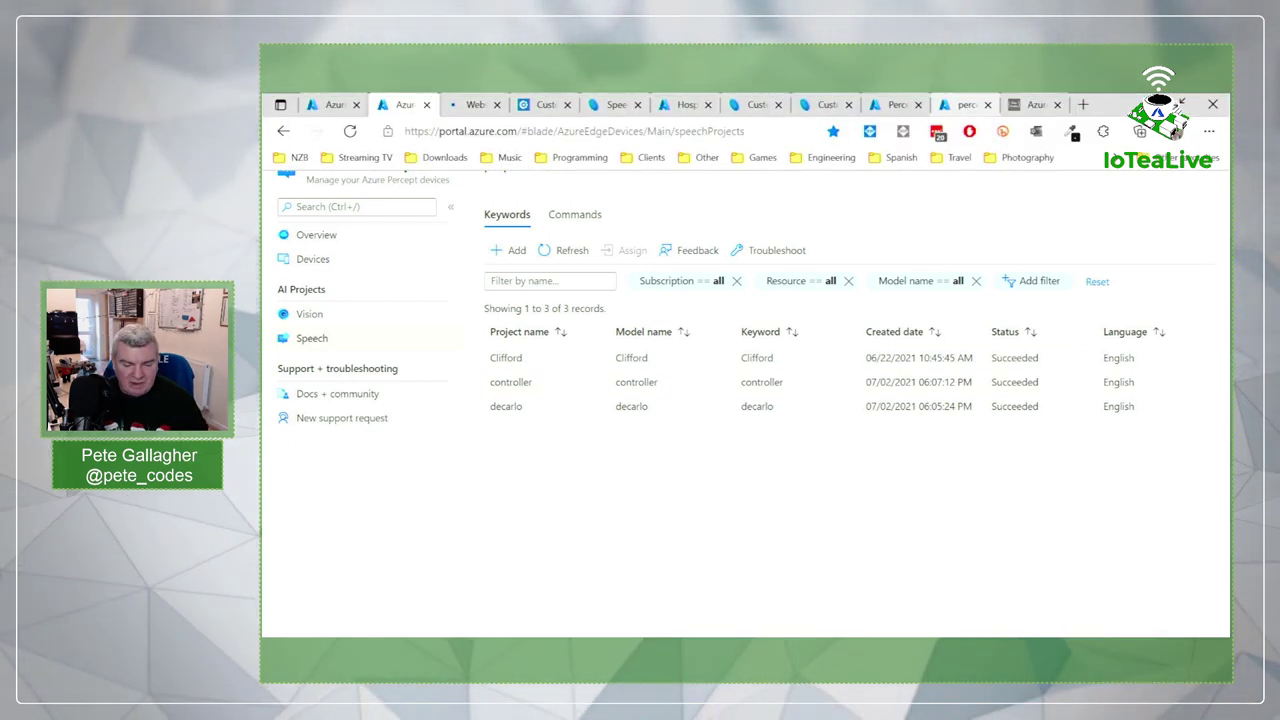
Check the dev kit hardware in the Camera app, and return to Azure Percept Studio to list the speech Commands projects.
key("alt+Tab")
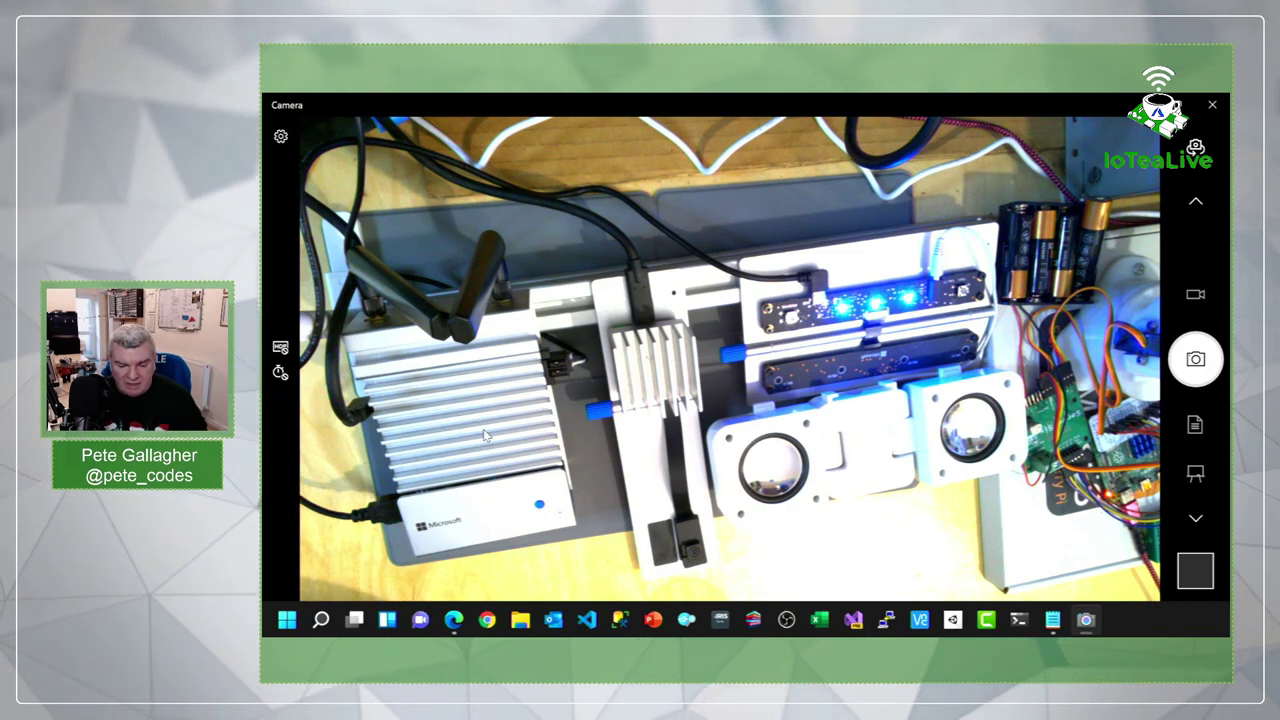
key("alt+Tab")
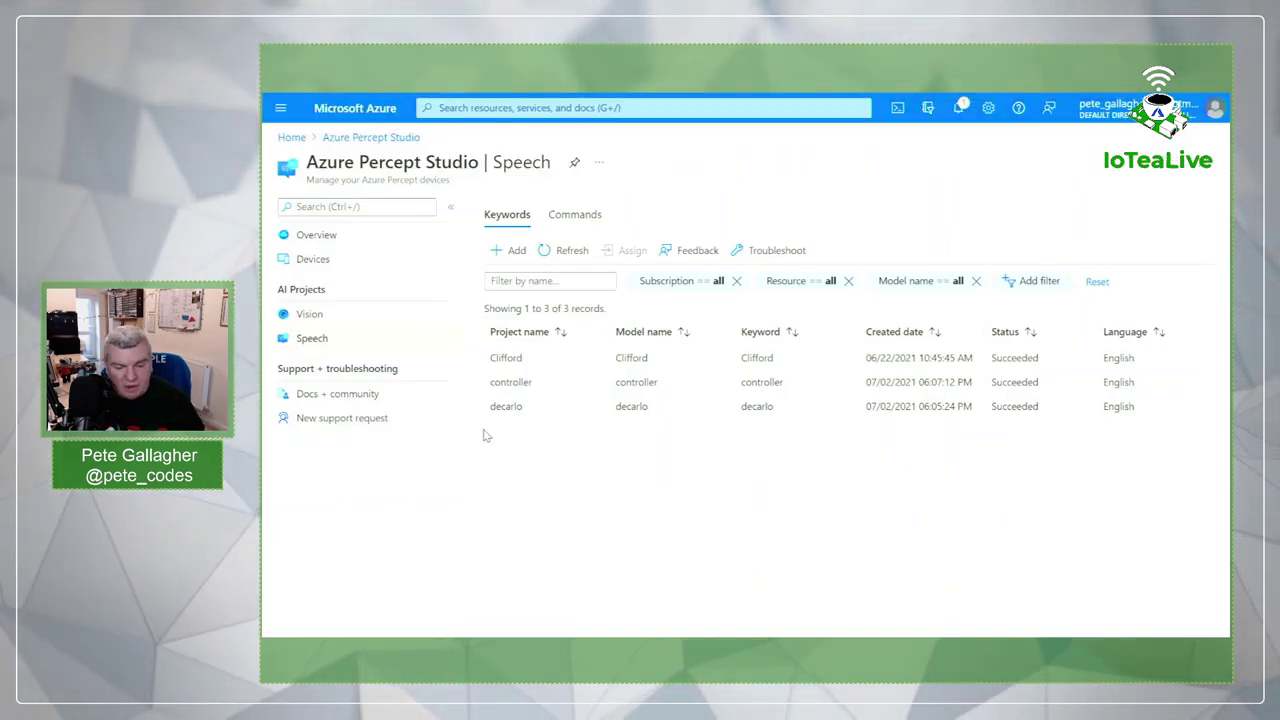
left_click(575, 218)
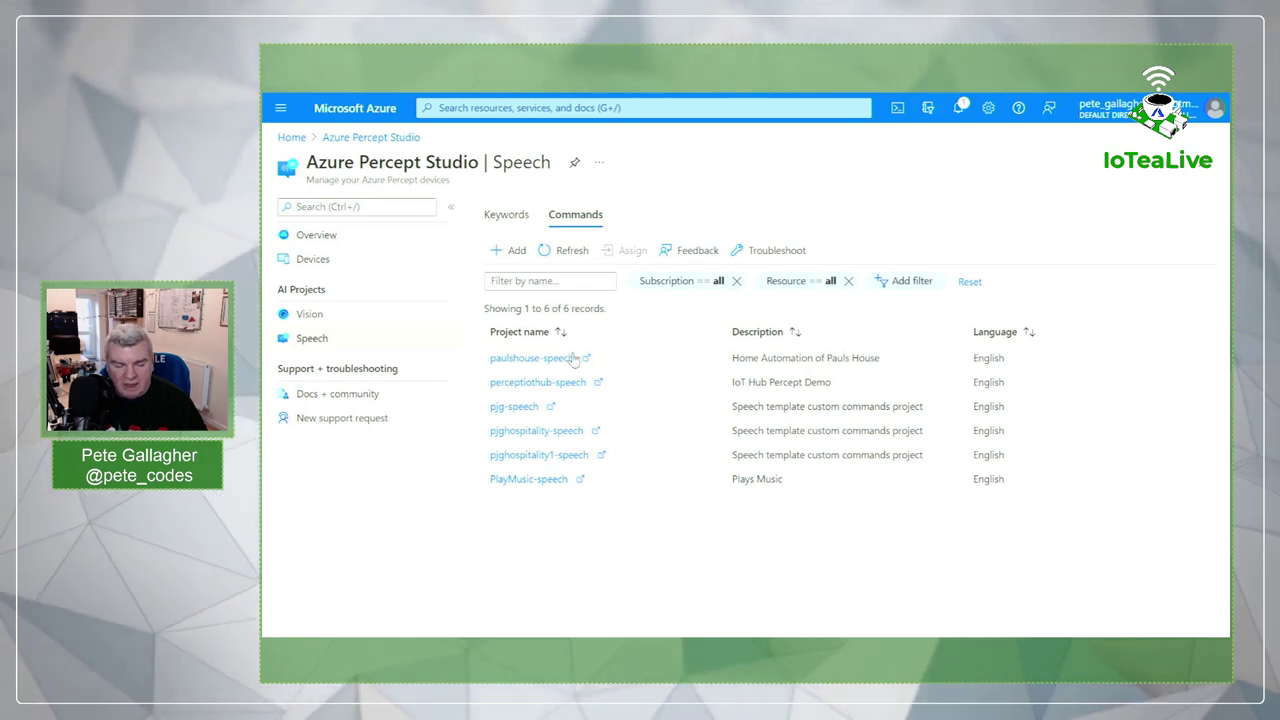
Go to the speech section of the overview's demos and tutorials.
left_click(330, 236)
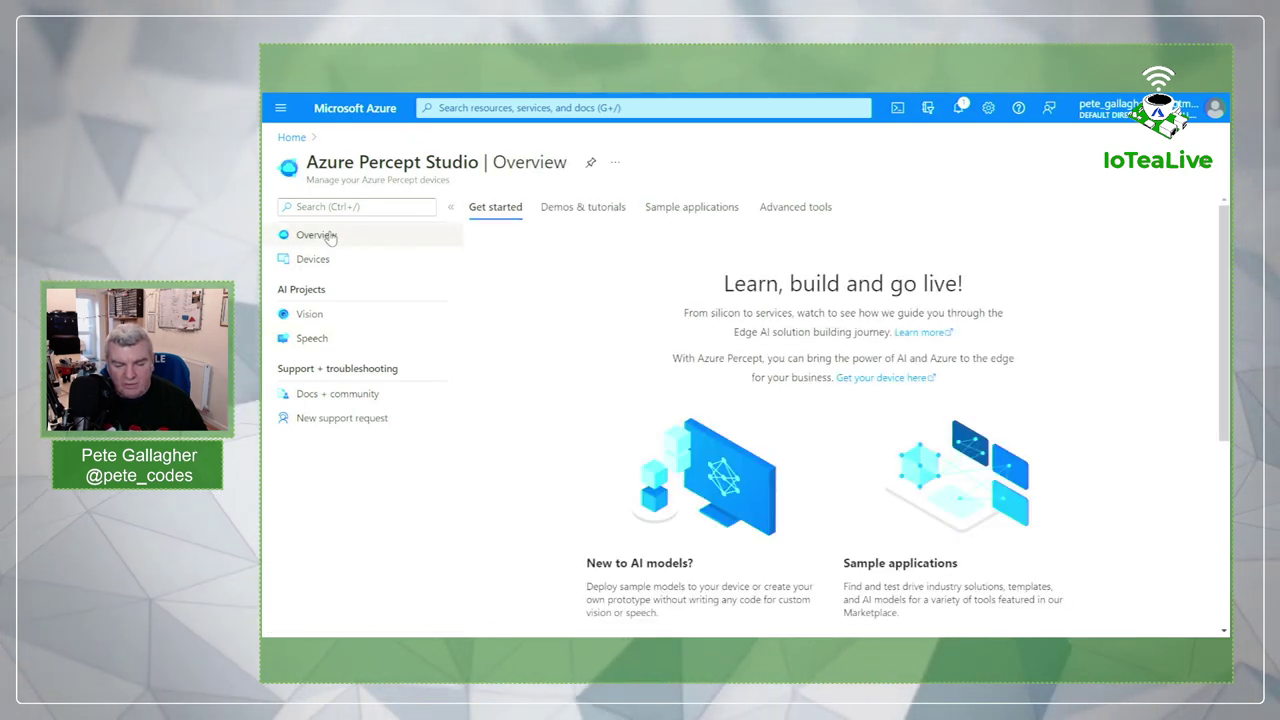
left_click(596, 206)
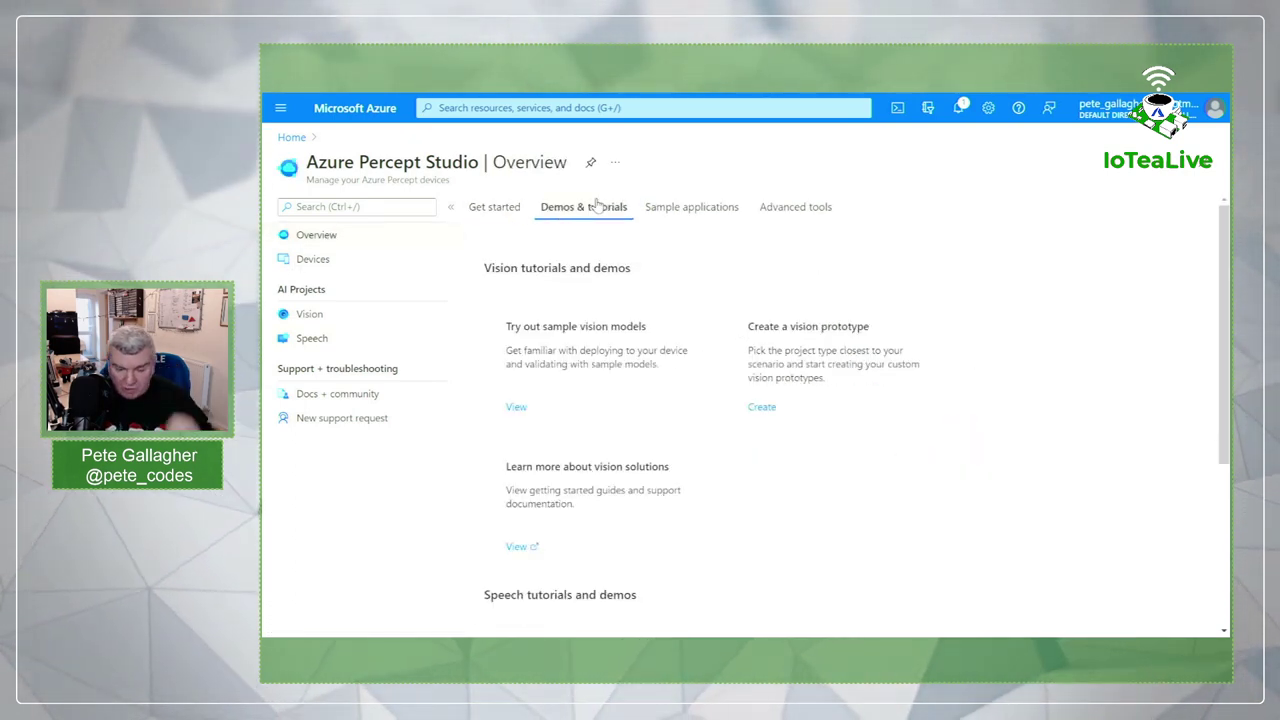
scroll(680, 374, "down", 3)
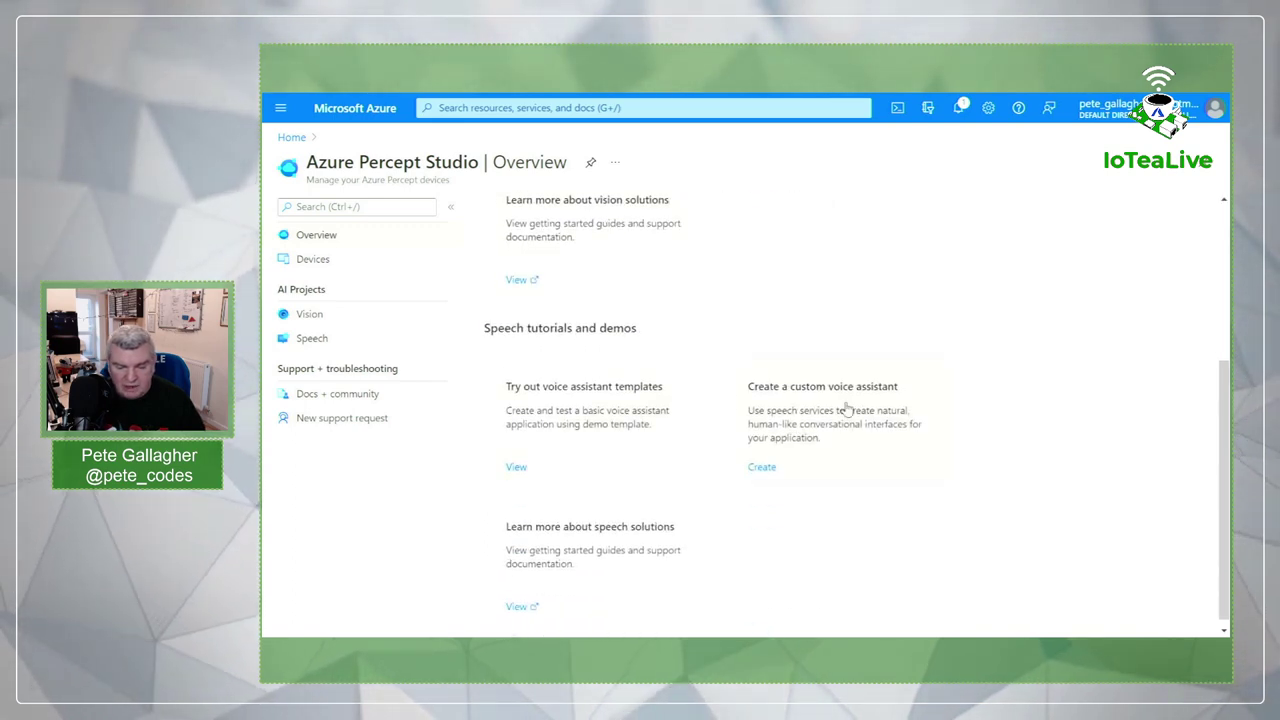
Look through the voice assistant templates in the speech demos, and switch to the already open Hospitality demo.
left_click(631, 405)
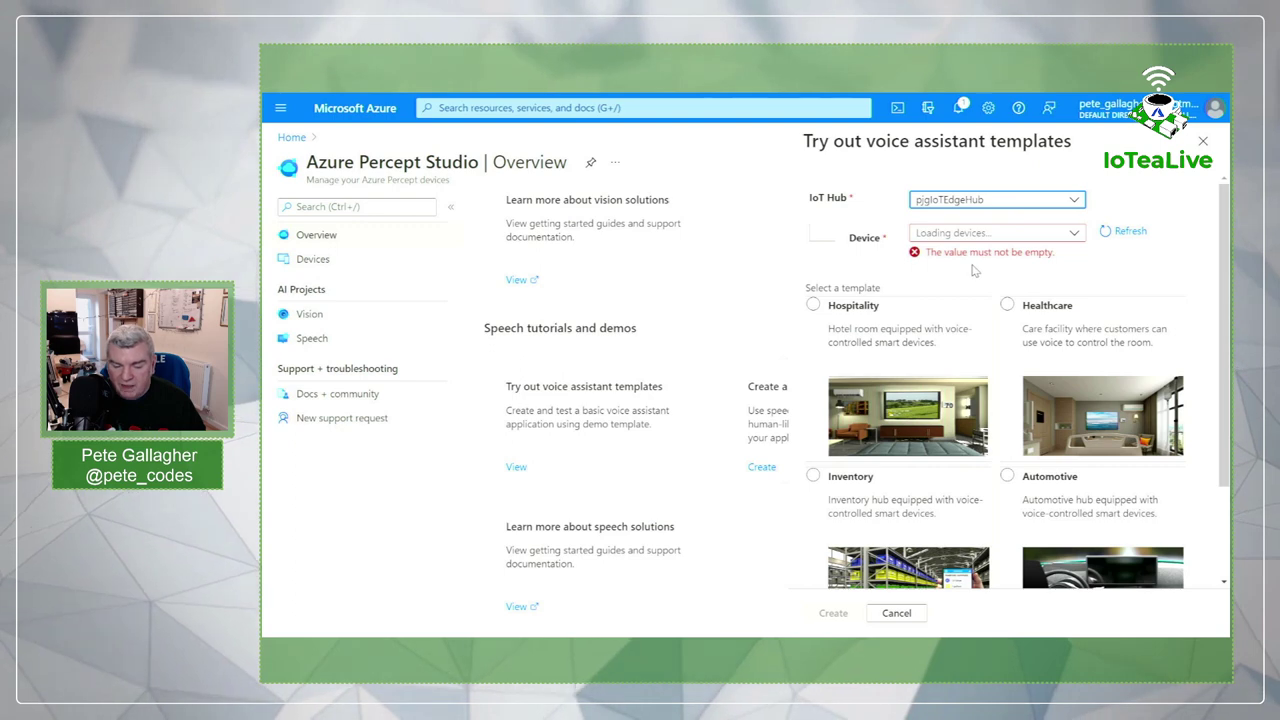
scroll(1000, 300, "down", 1)
left_click(1090, 273)
scroll(981, 362, "down", 1)
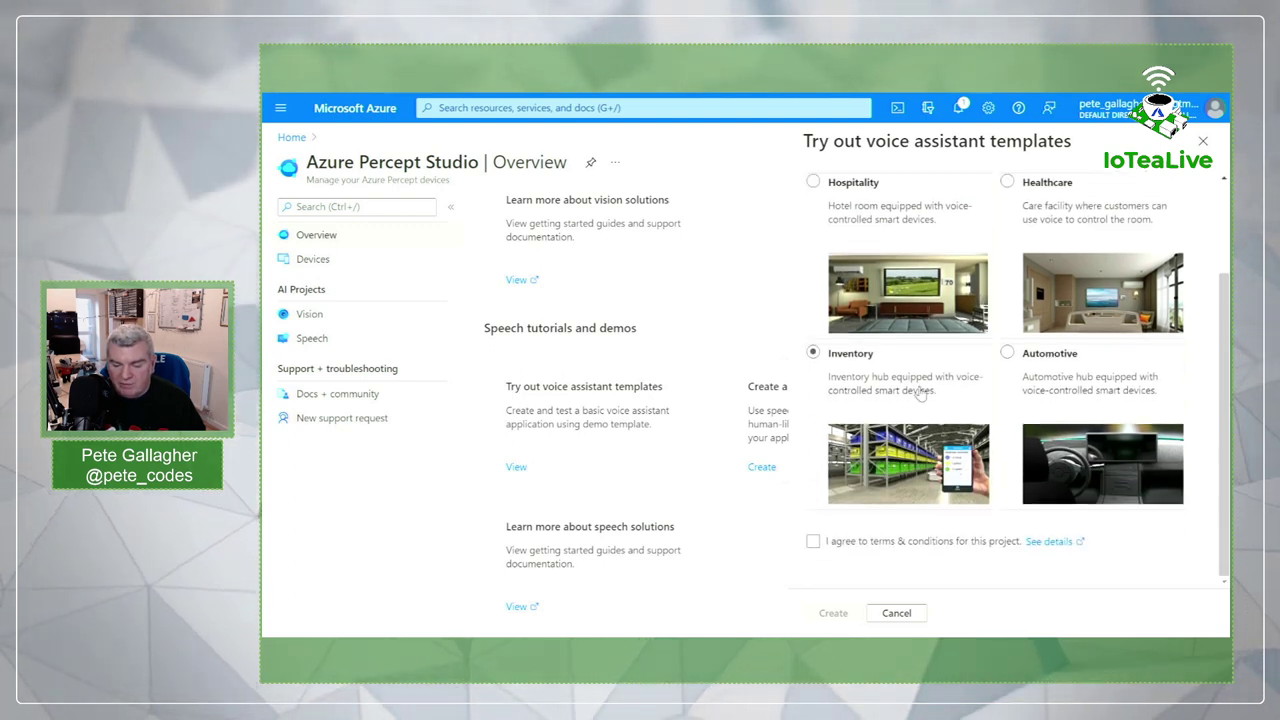
scroll(880, 385, "up", 2)
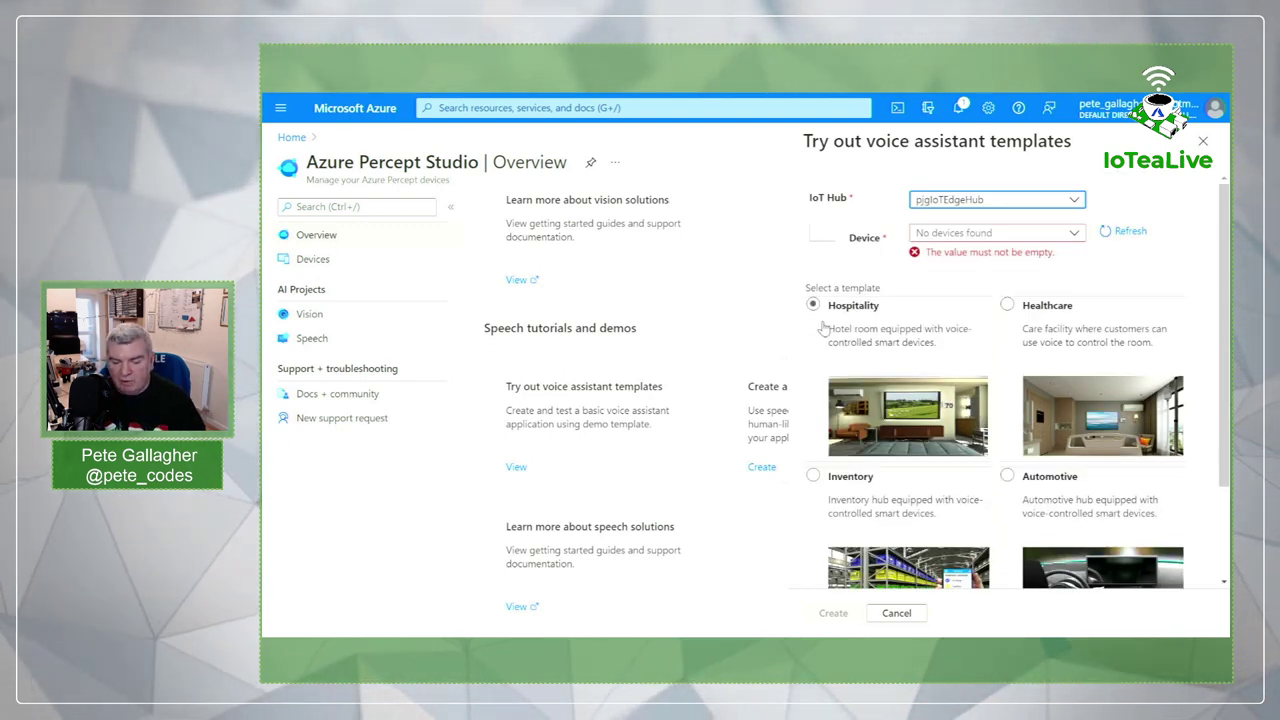
mouse_move(512, 118)
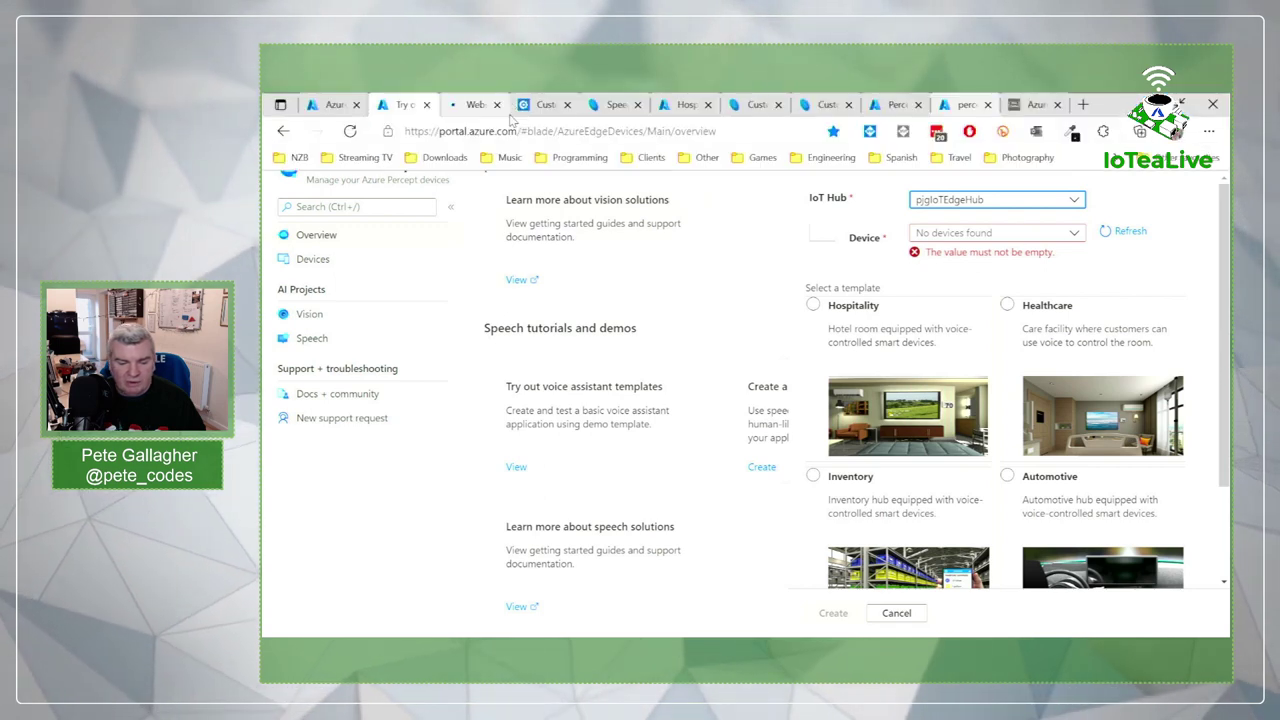
left_click(674, 106)
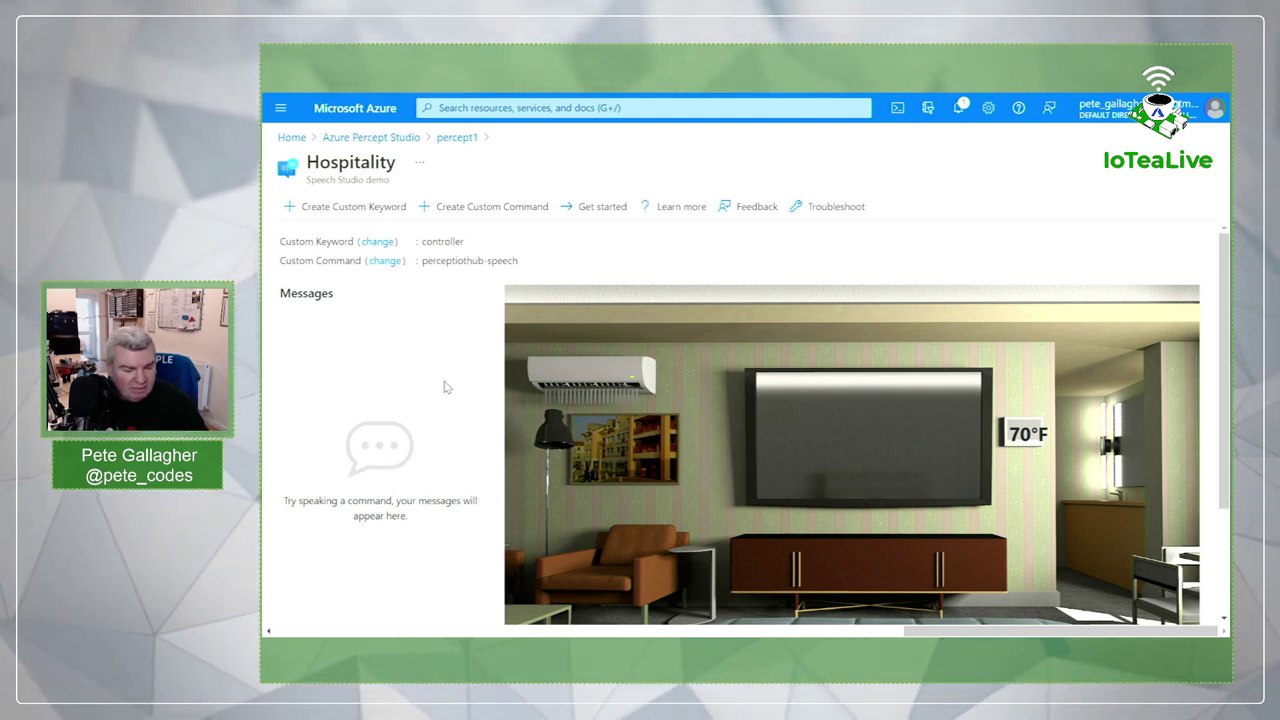
Change the Hospitality demo's custom keyword to Computer and save it.
left_click(378, 242)
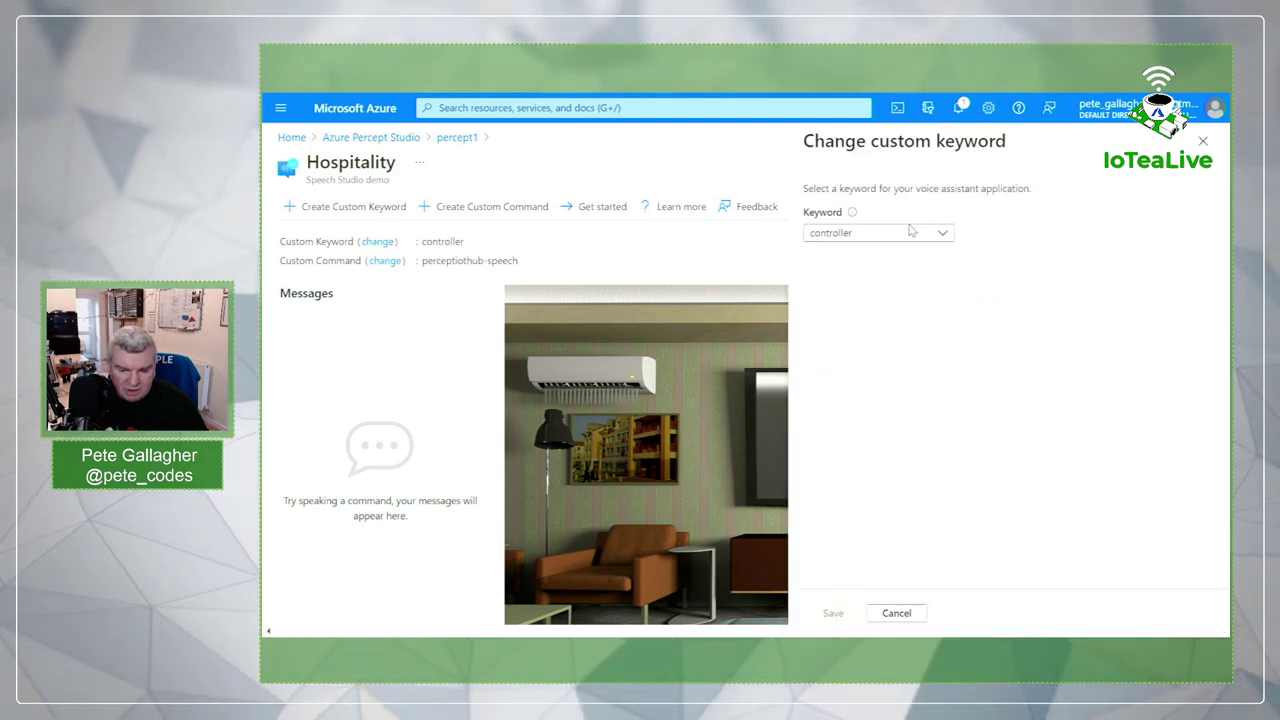
left_click(910, 231)
left_click(863, 303)
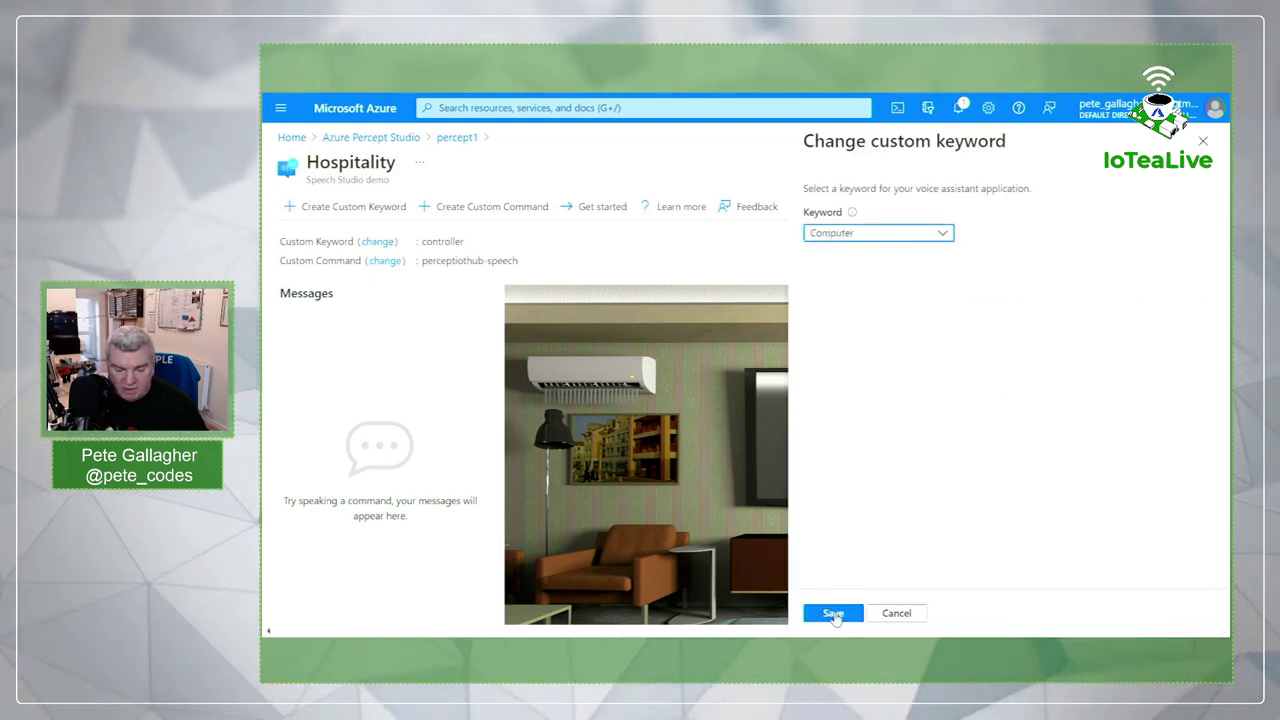
left_click(833, 613)
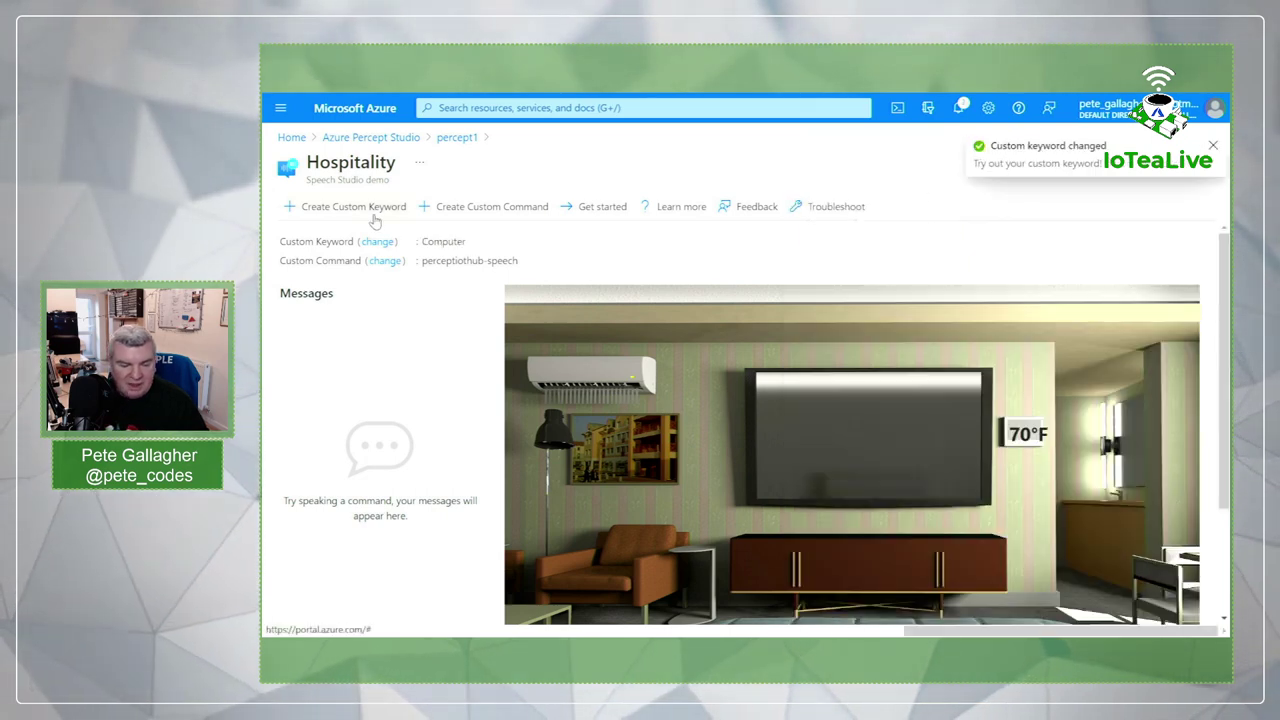
Set the Hospitality demo's custom keyword to controller, save it, and dismiss the notification.
left_click(378, 241)
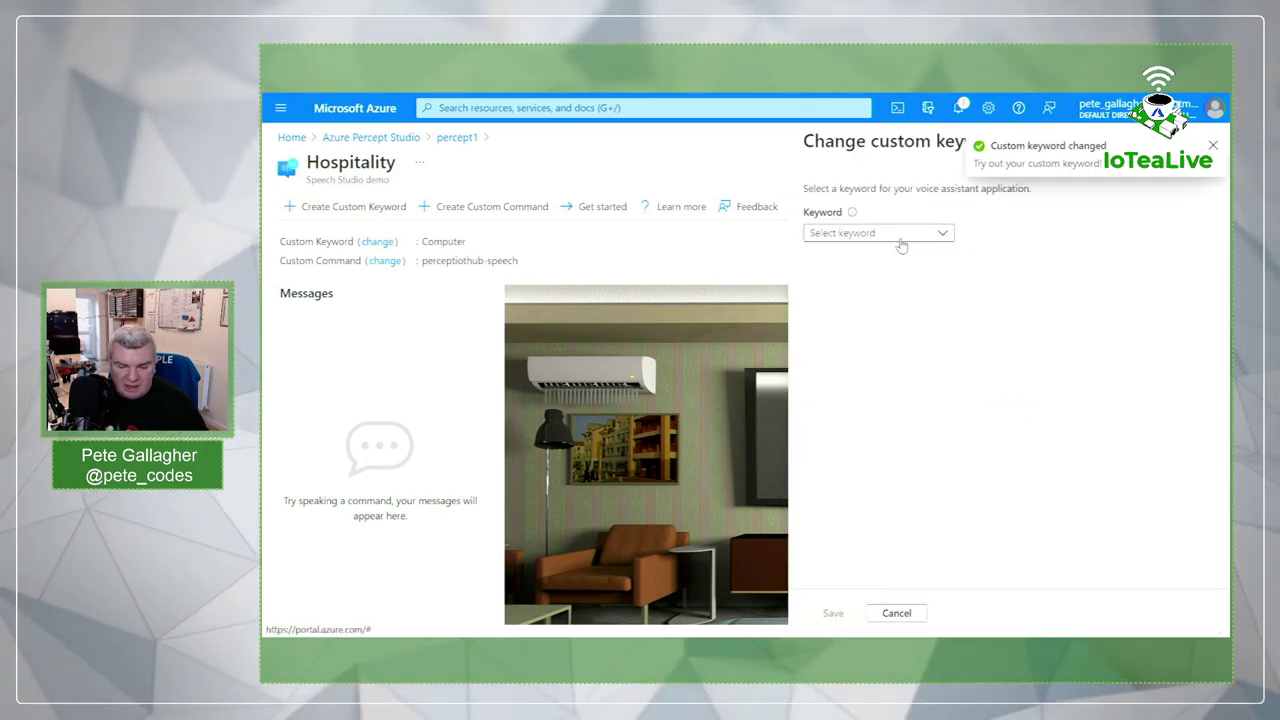
left_click(891, 234)
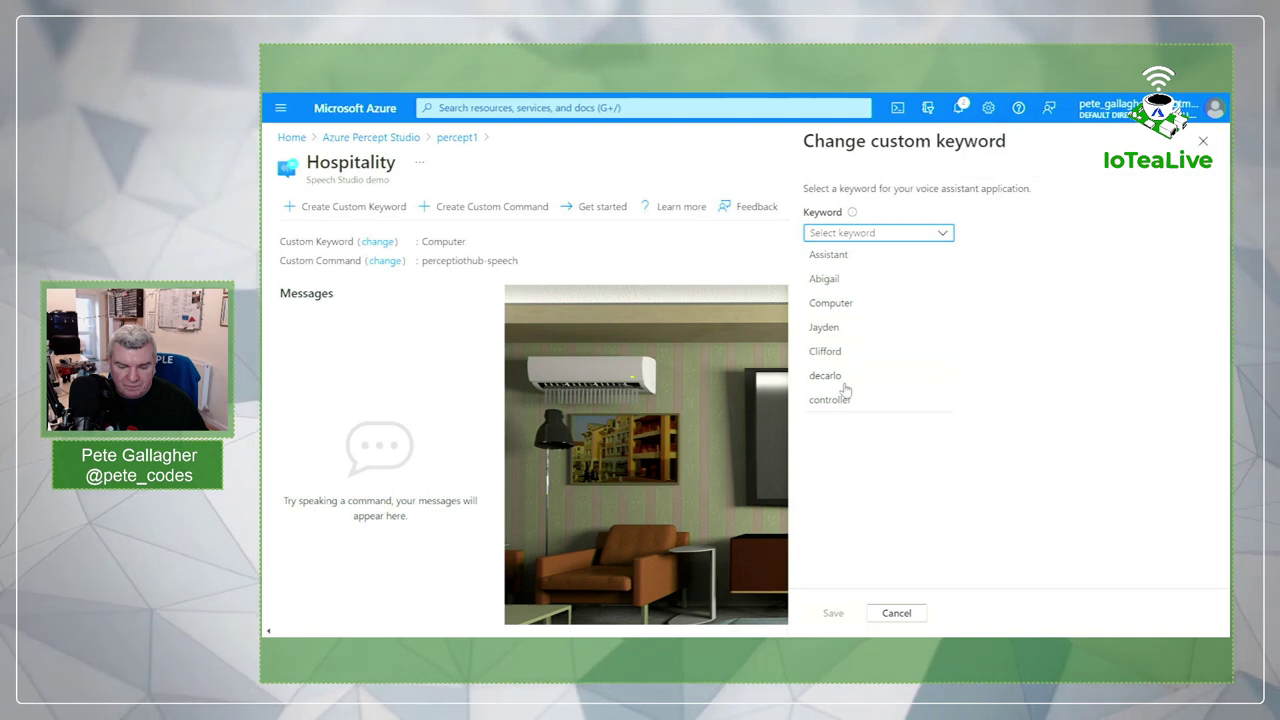
left_click(840, 399)
left_click(833, 613)
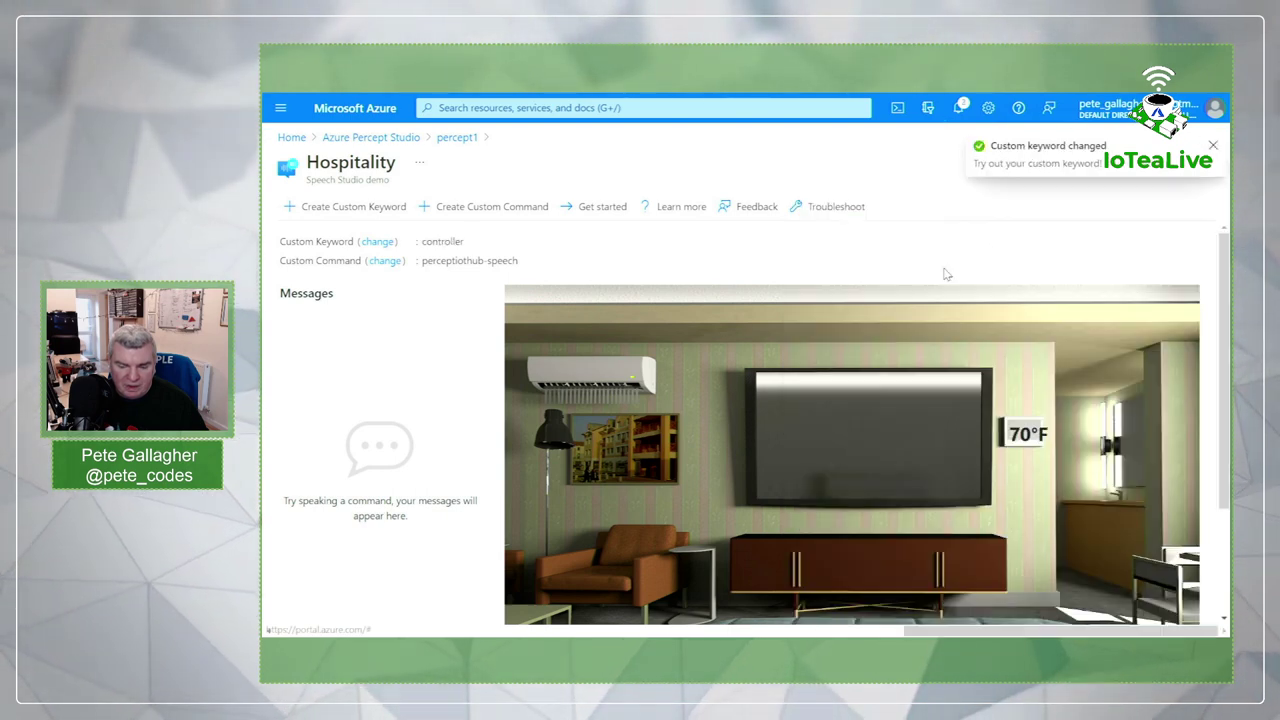
left_click(1214, 146)
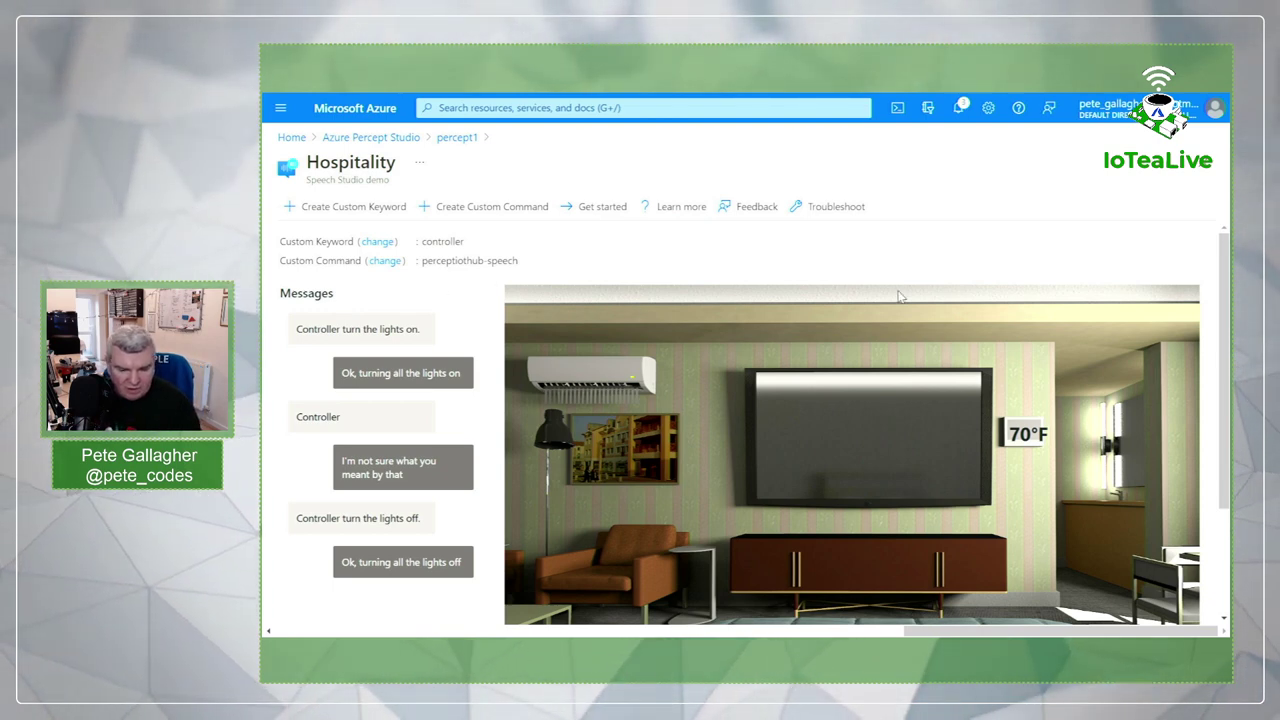
Reload the portal and open the voice assistant configuration and test page from the percept1 device's speech settings.
key("F5")
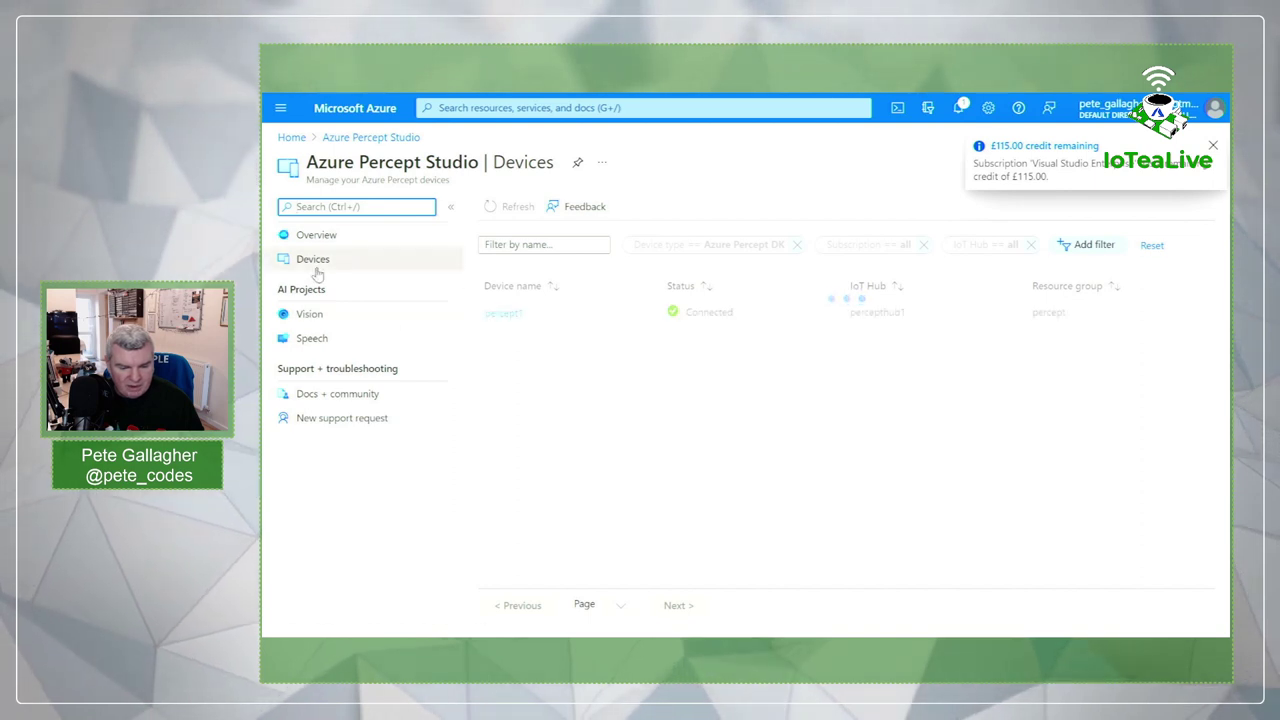
left_click(504, 327)
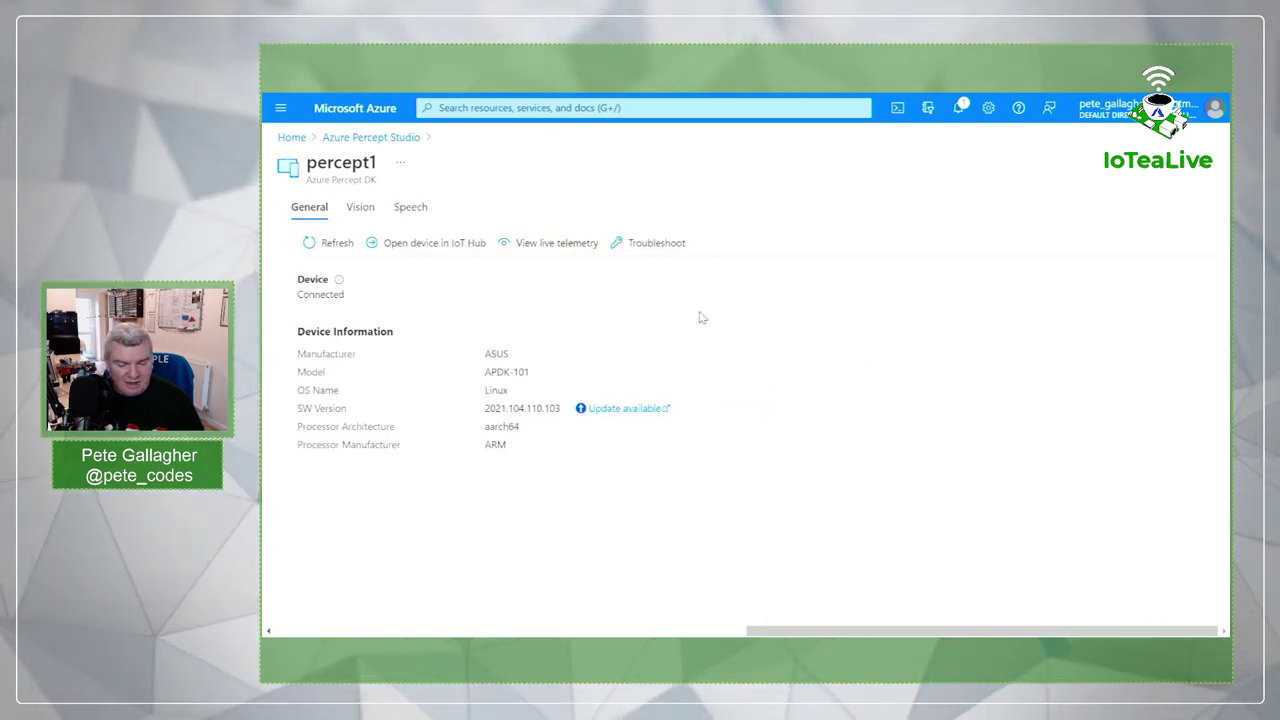
left_click(410, 207)
scroll(706, 477, "down", 1)
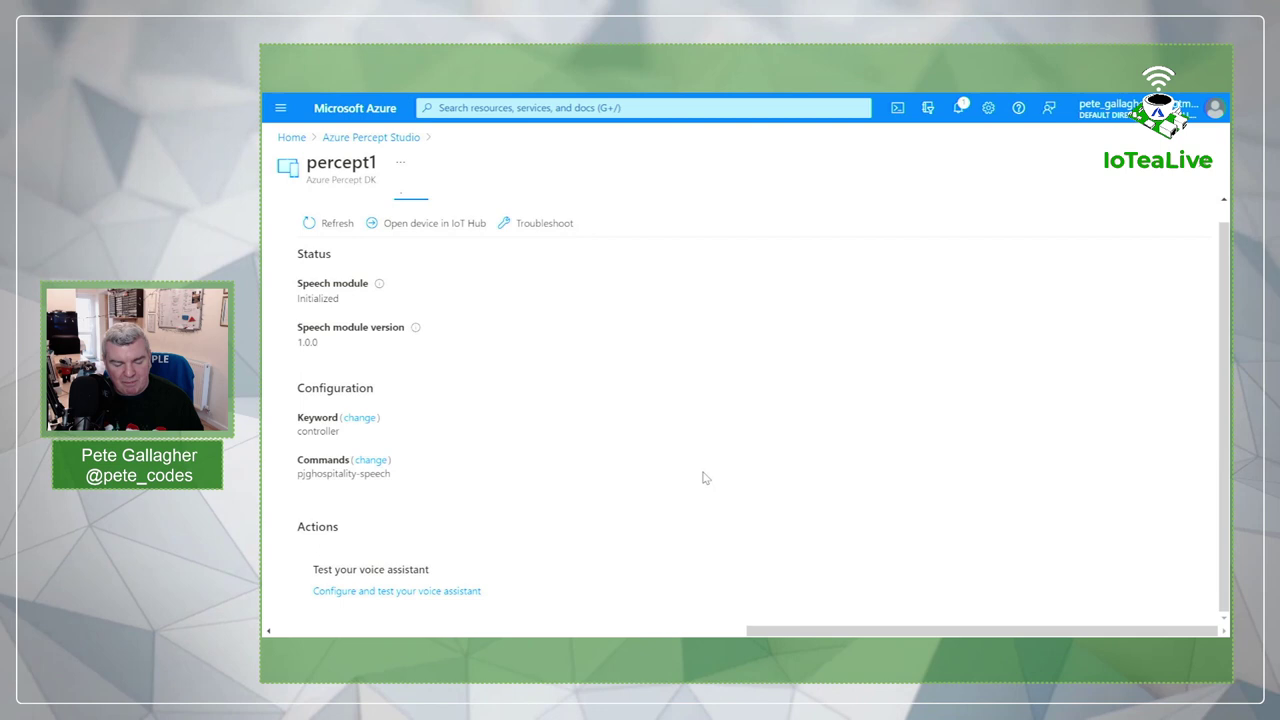
left_click(413, 591)
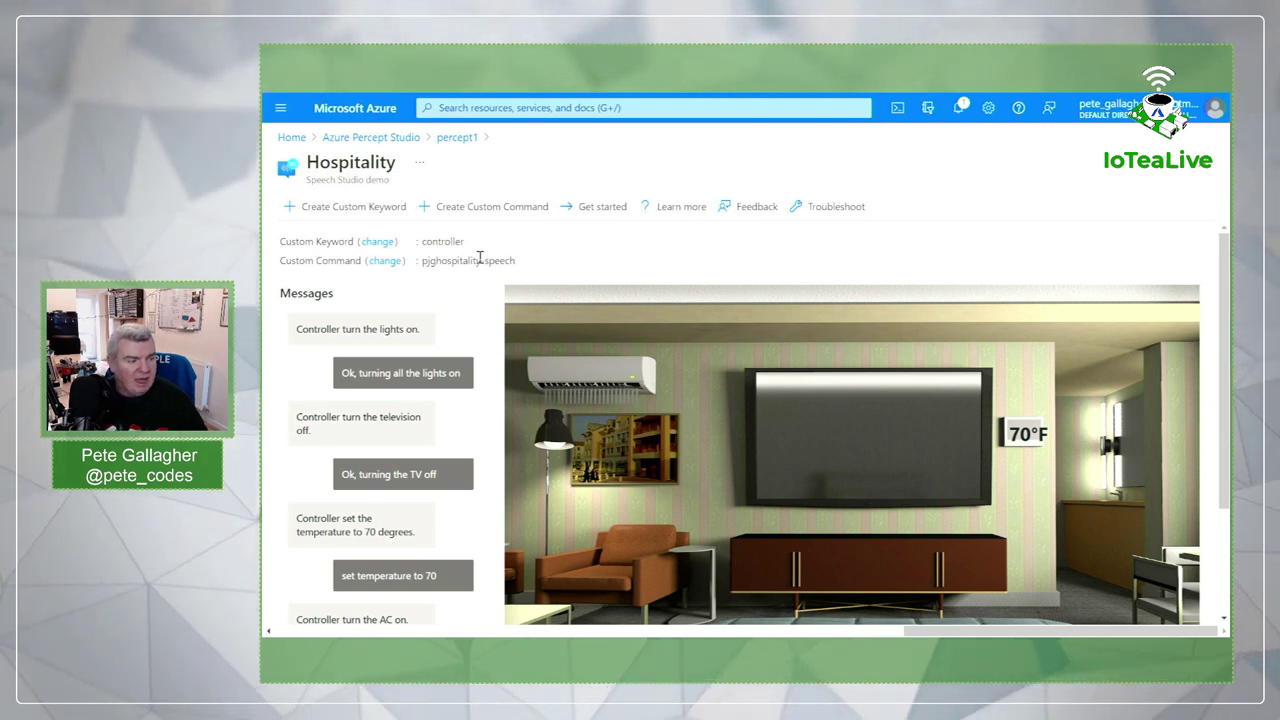
key("F11")
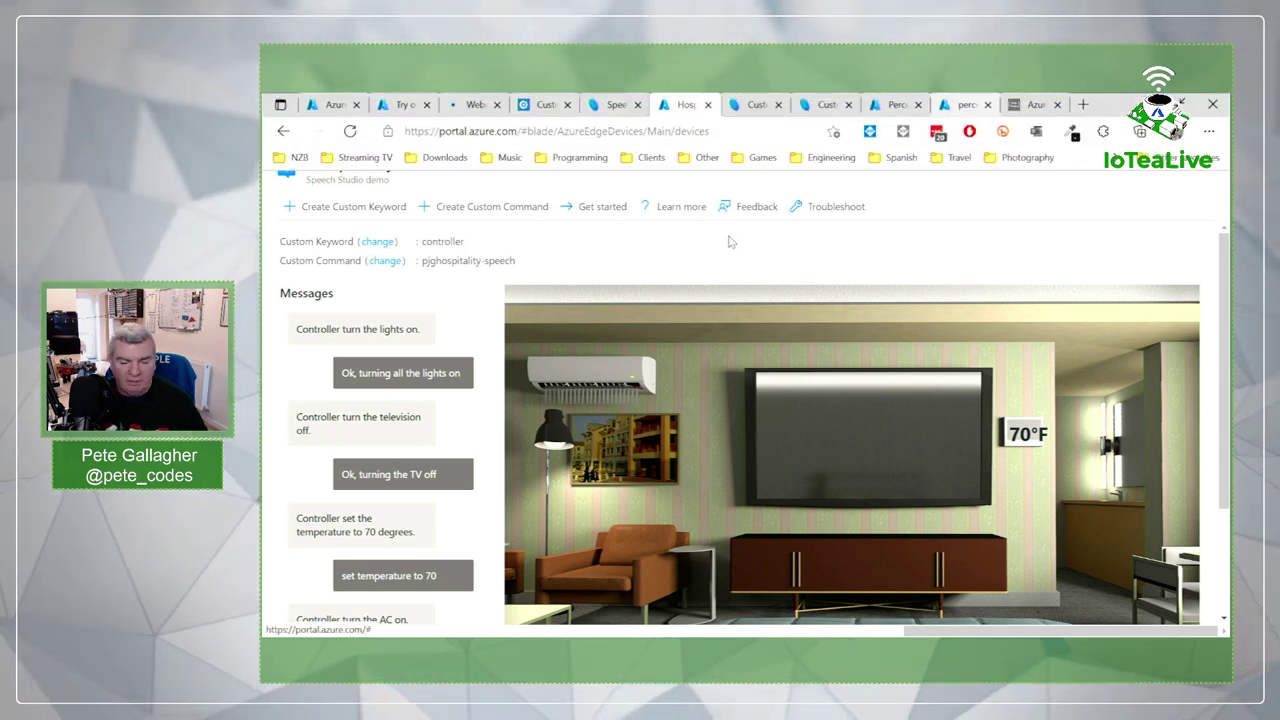
key("F11")
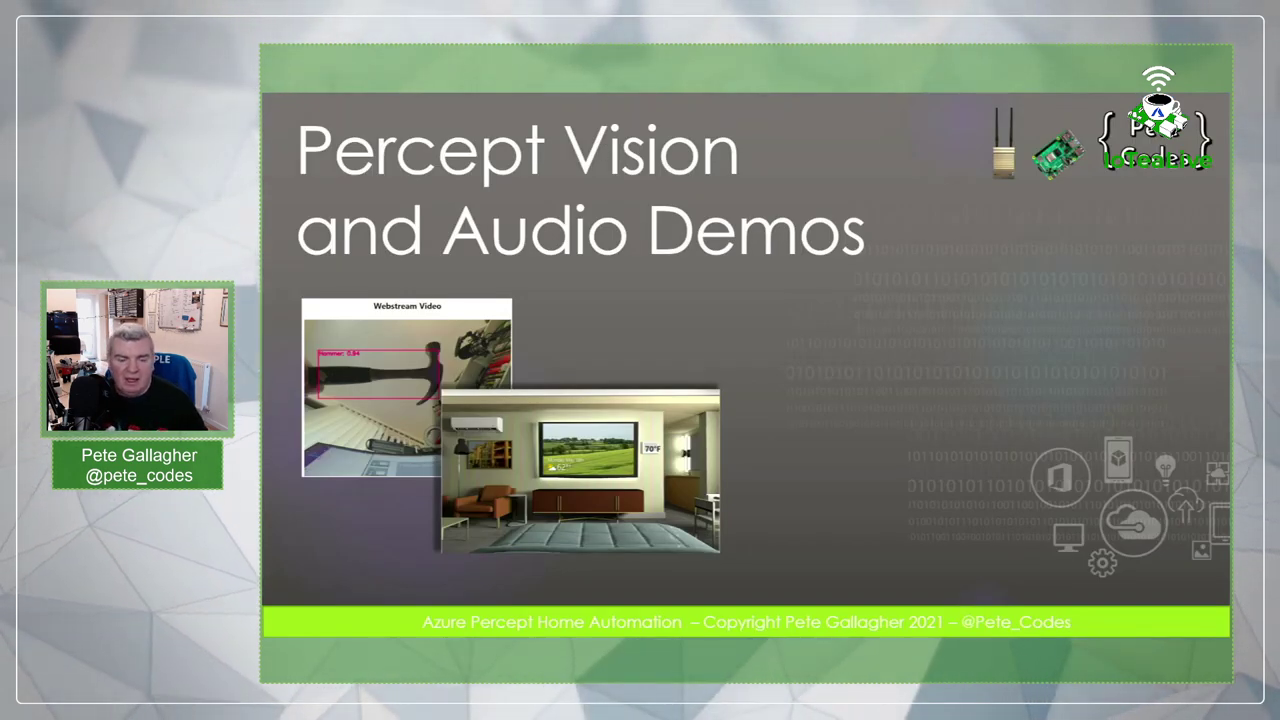
key("Right")
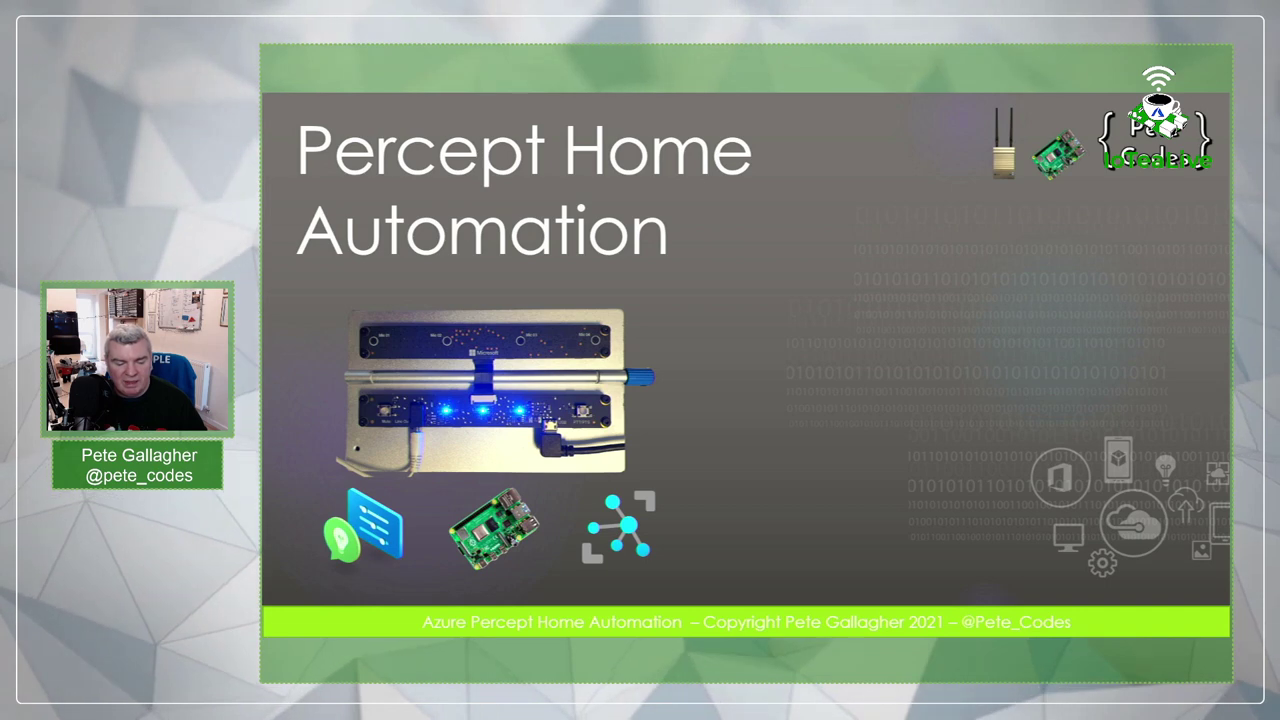
key("Right")
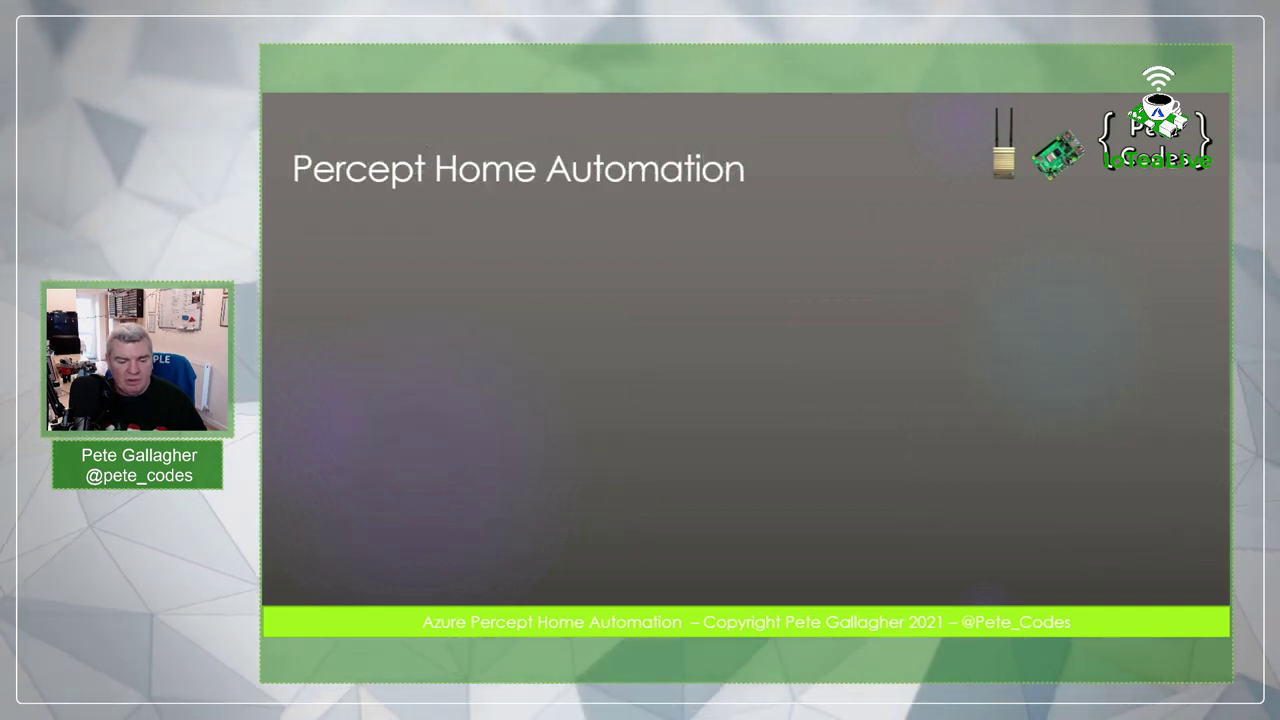
key("Right")
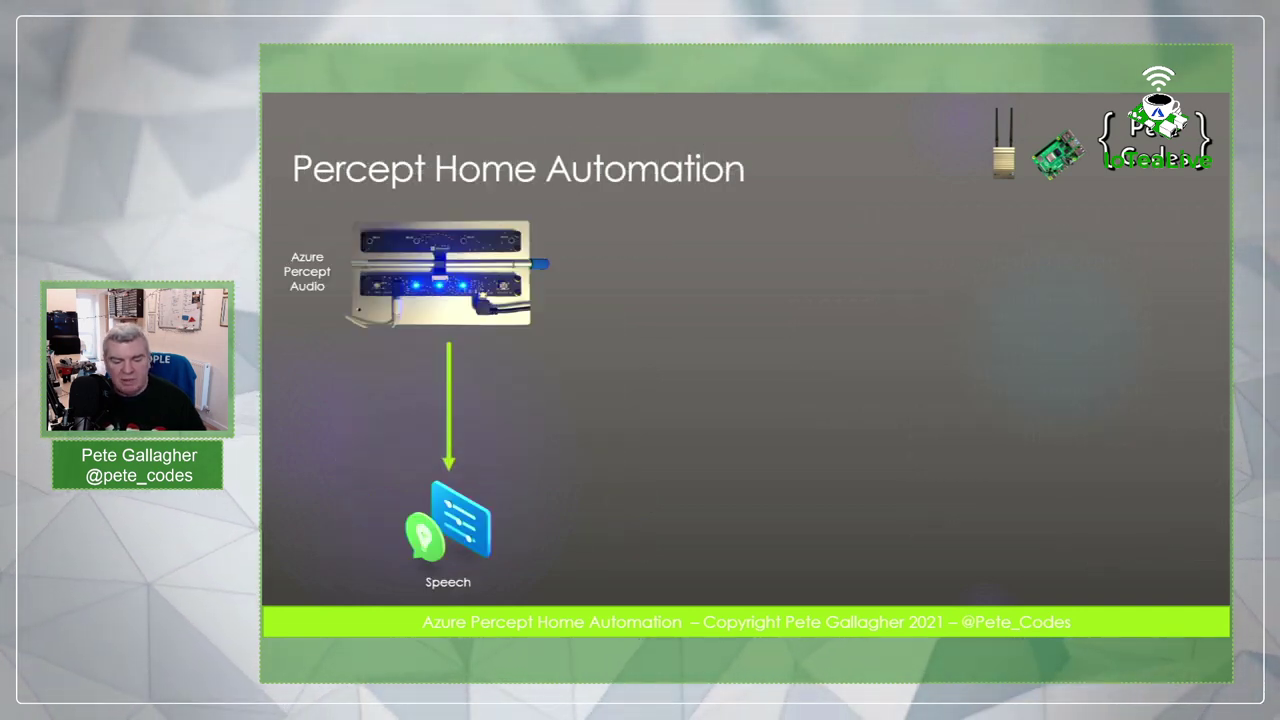